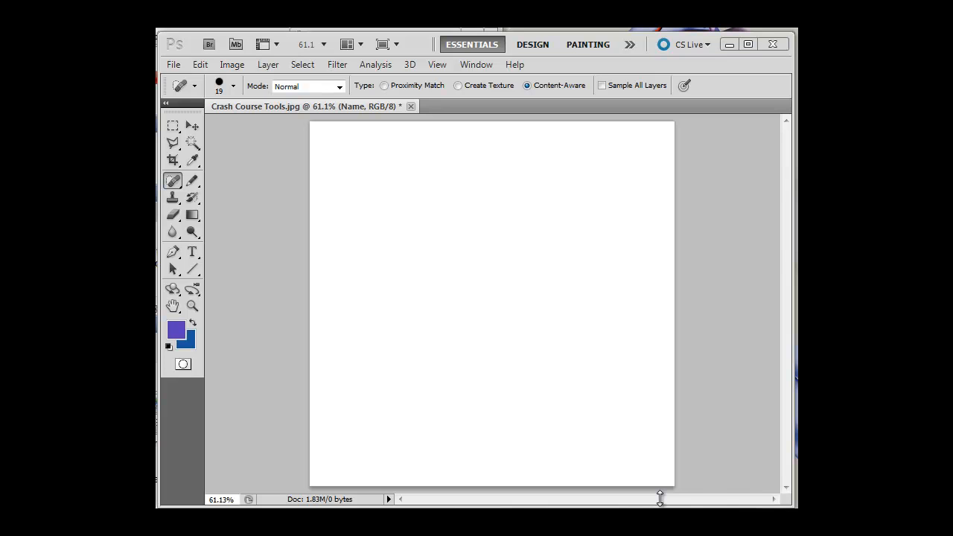
Open the Photoshop CS5 online help, look over its start page, and close it again.
click(514, 64)
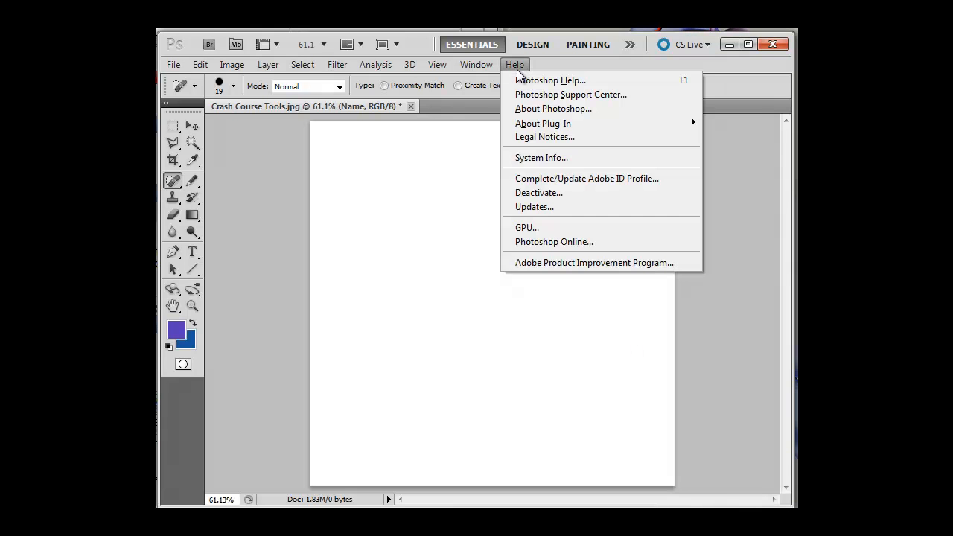
click(529, 94)
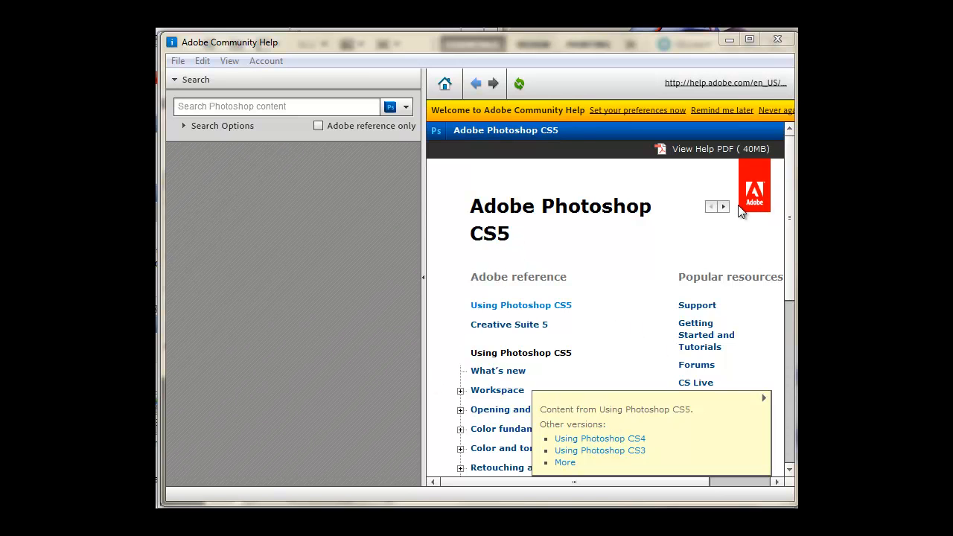
click(779, 40)
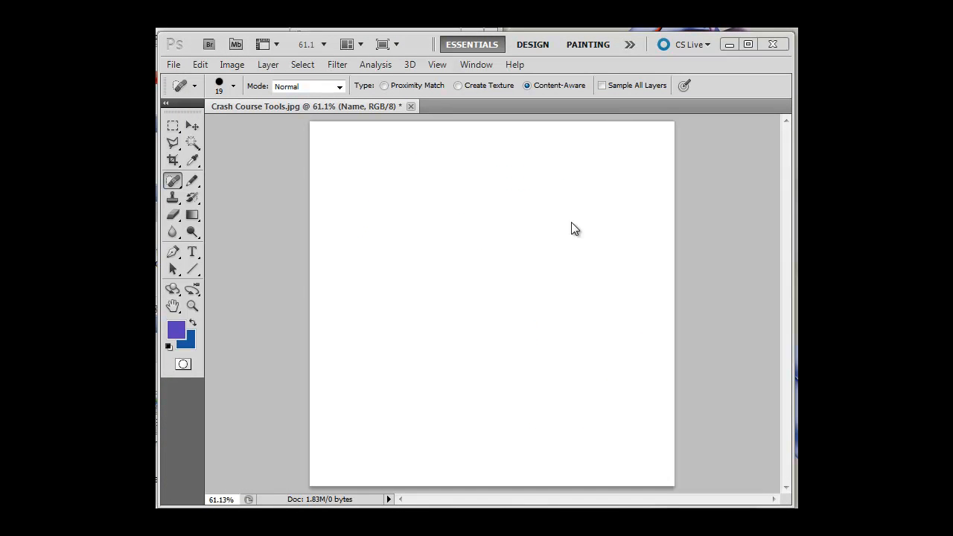
Show the Color panel group, look at the Swatches, and bring the Color sliders back to the front.
click(473, 66)
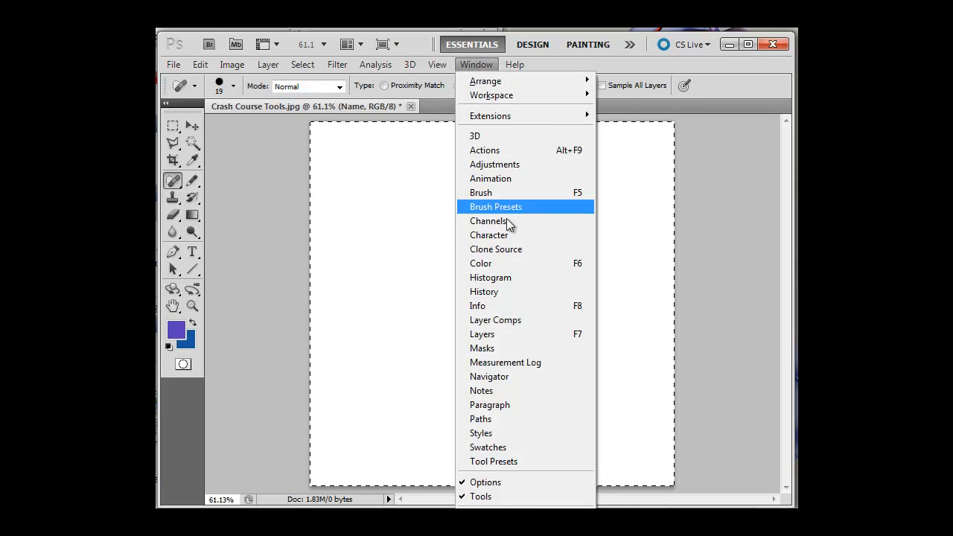
click(514, 262)
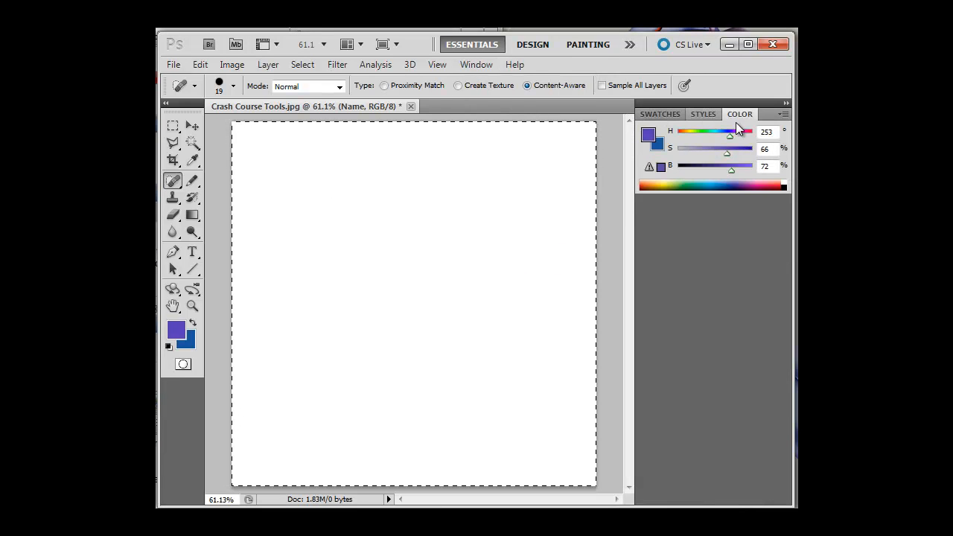
click(665, 113)
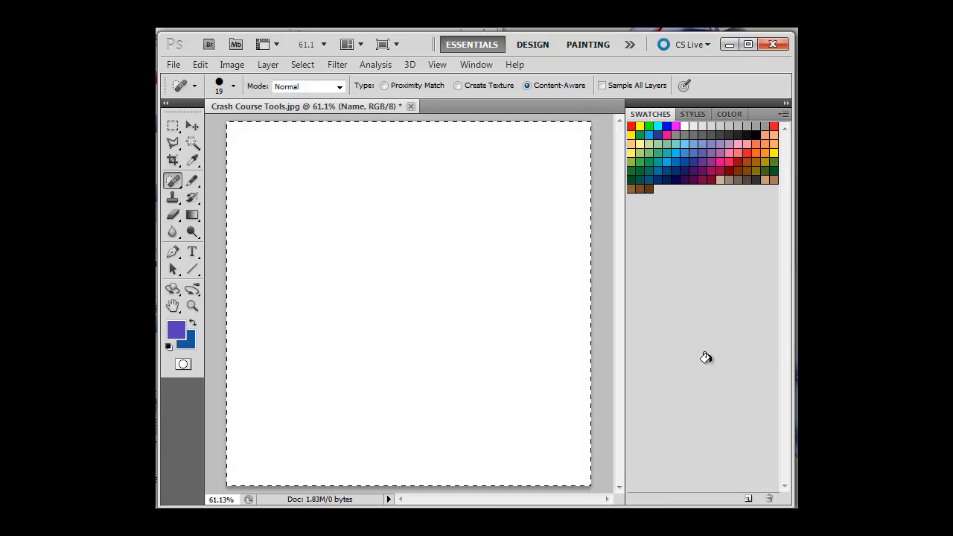
click(729, 114)
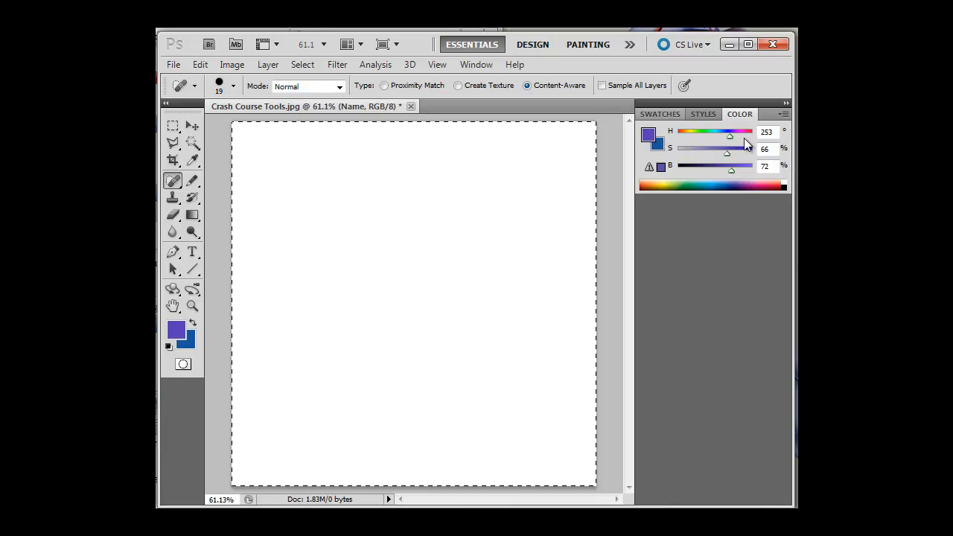
Float the Color panel over the canvas, view its slider and spectrum options, and dock it back beside Swatches and Styles.
drag(744, 117, 332, 184)
click(460, 182)
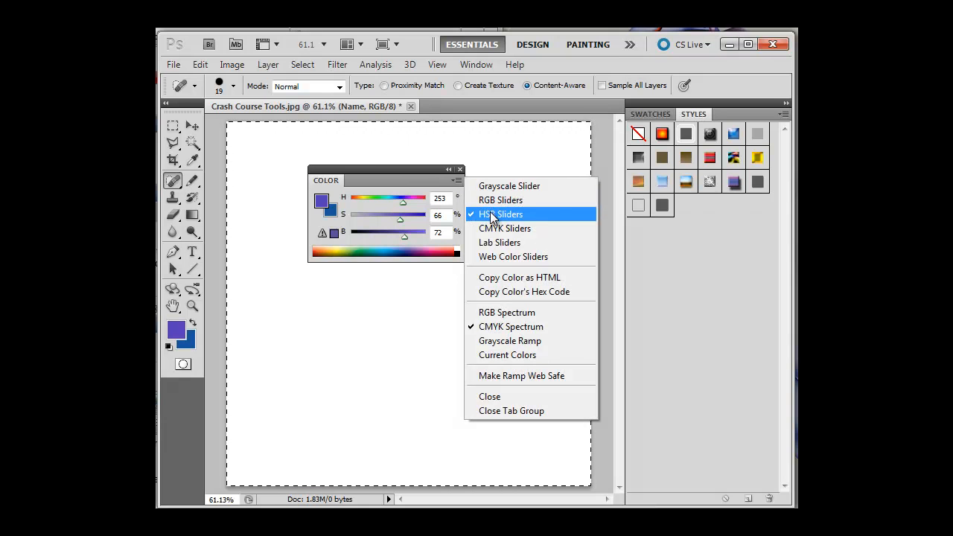
click(329, 179)
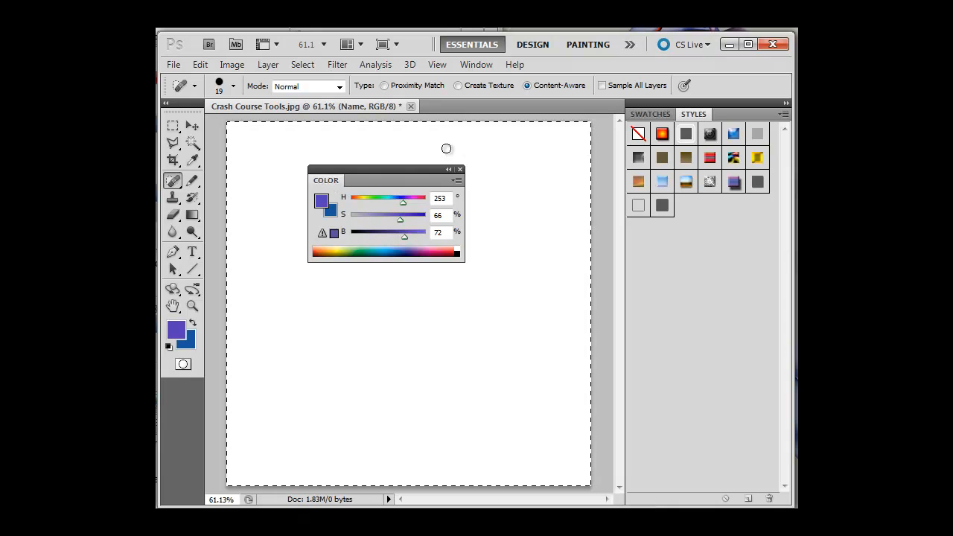
drag(337, 179, 658, 114)
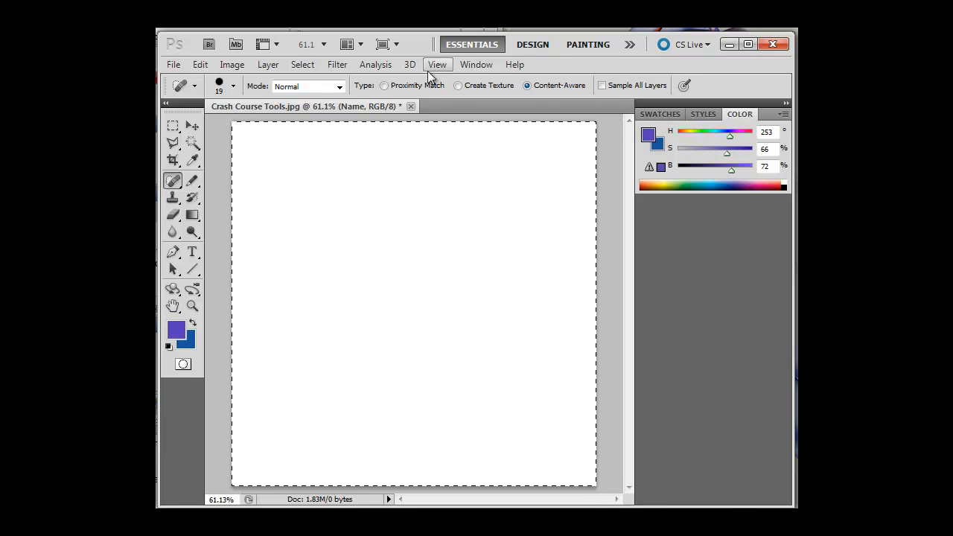
Show the Navigator and Layers panels in the dock below the Color panel.
click(473, 65)
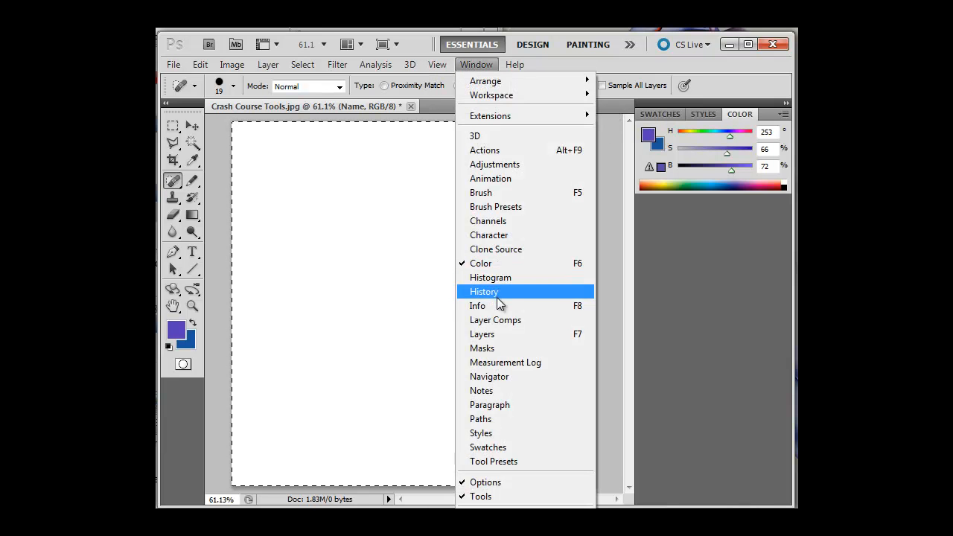
click(518, 378)
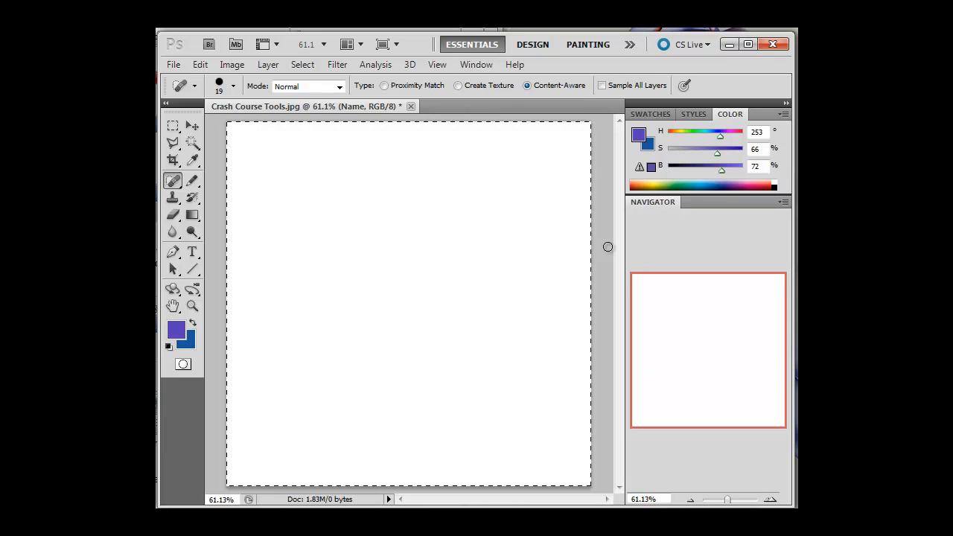
click(476, 65)
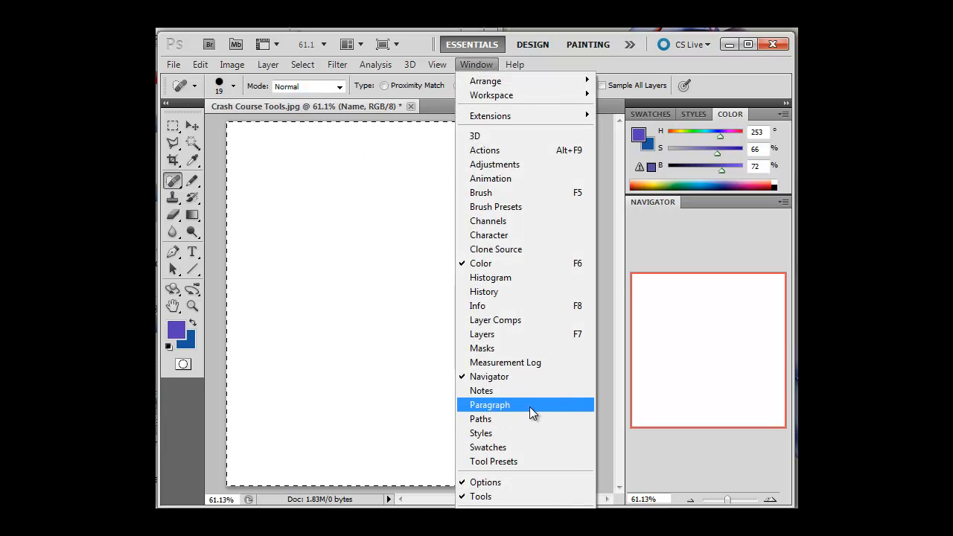
click(512, 336)
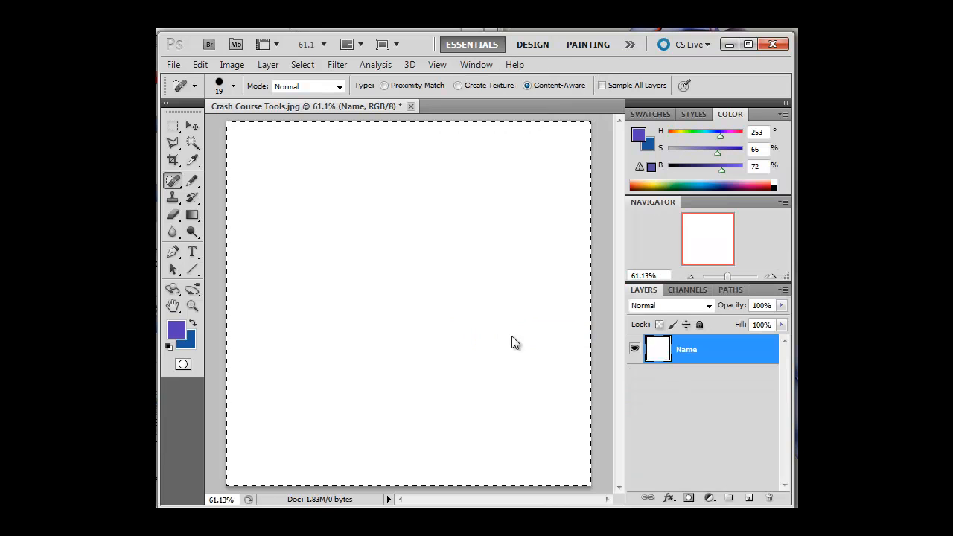
Open the Name layer's name for editing, keep it as it is, and add a new layer above it.
double_click(692, 349)
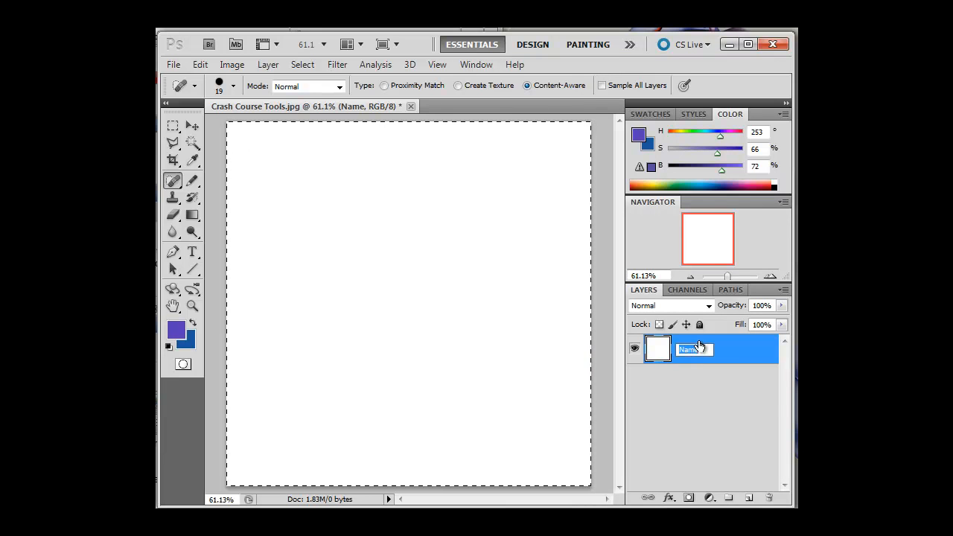
key(Return)
click(749, 498)
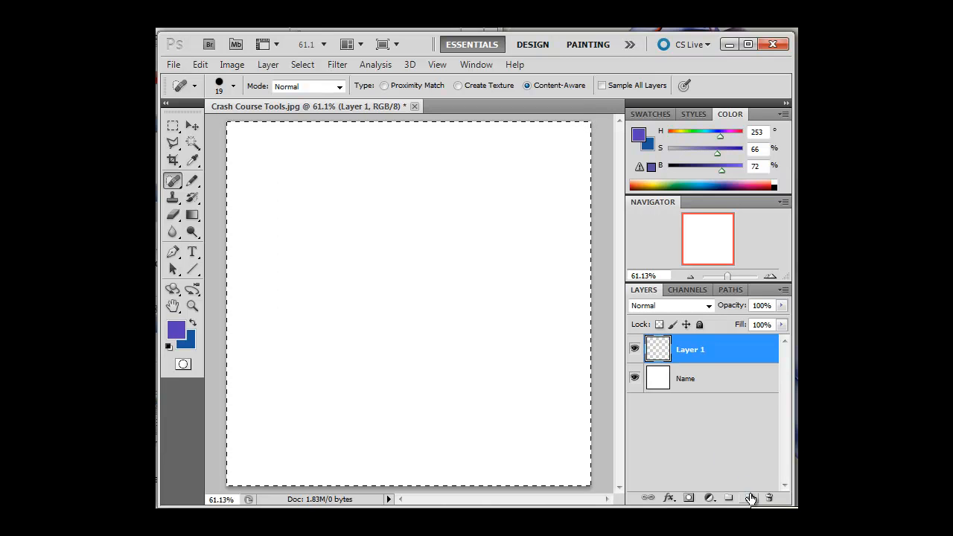
Draw a nearly square marquee selection in the canvas's upper-left area and fill it with the purple foreground color using the Paint Bucket.
click(173, 127)
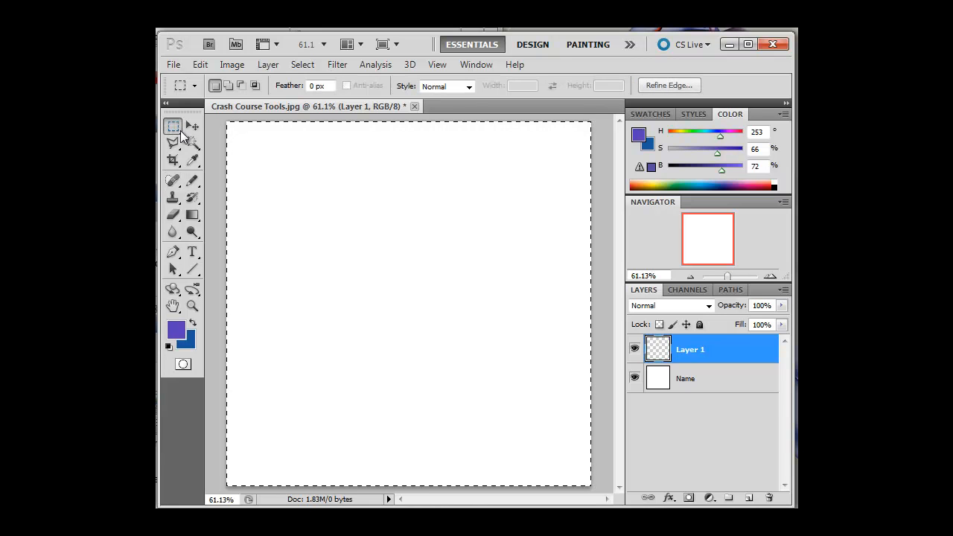
click(271, 158)
drag(364, 251, 404, 301)
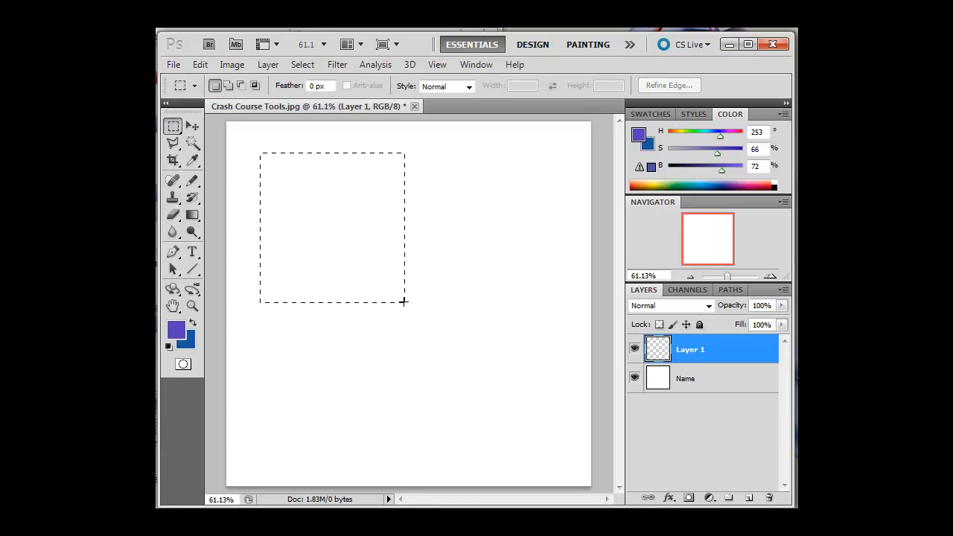
click(192, 215)
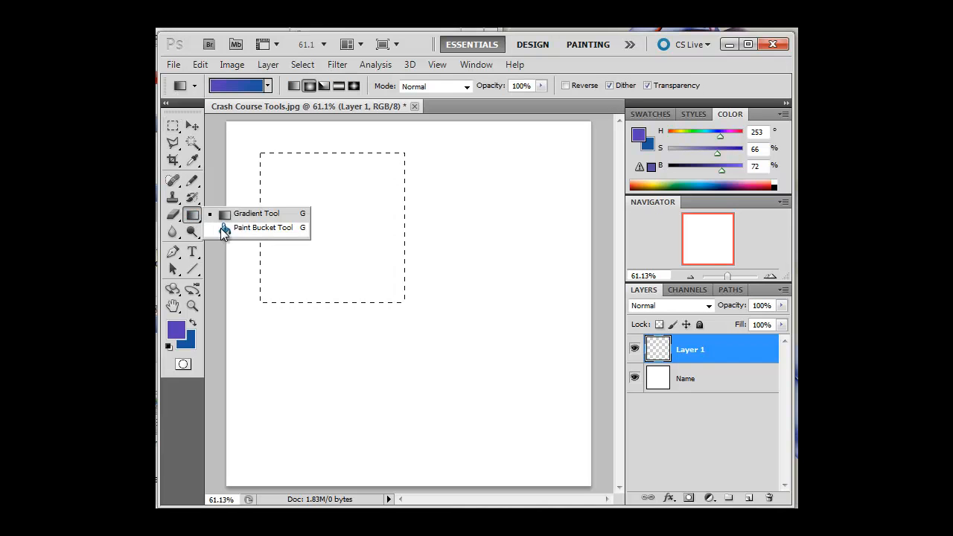
click(220, 228)
click(303, 198)
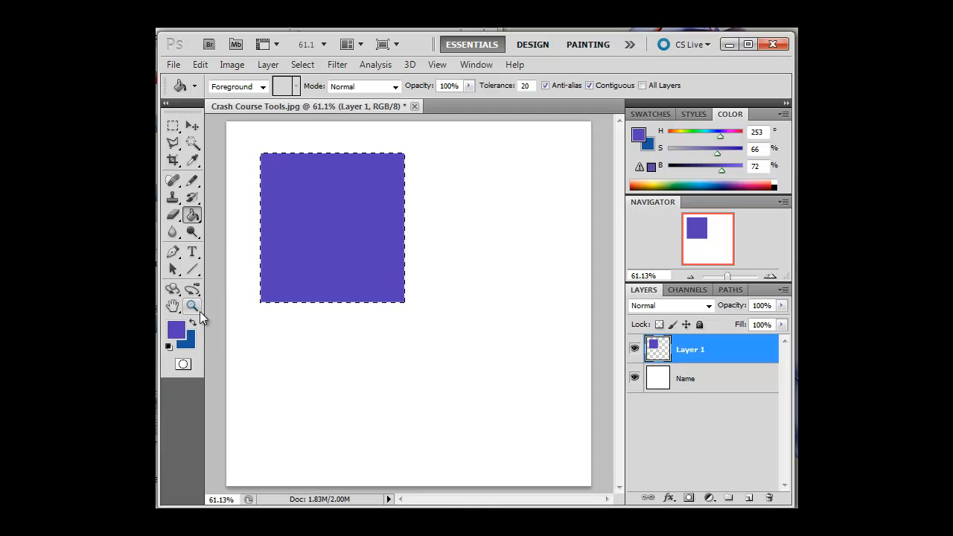
Draw an elliptical marquee selection overlapping the purple square's lower-right corner and swap the colors to make blue the foreground.
click(174, 126)
click(175, 132)
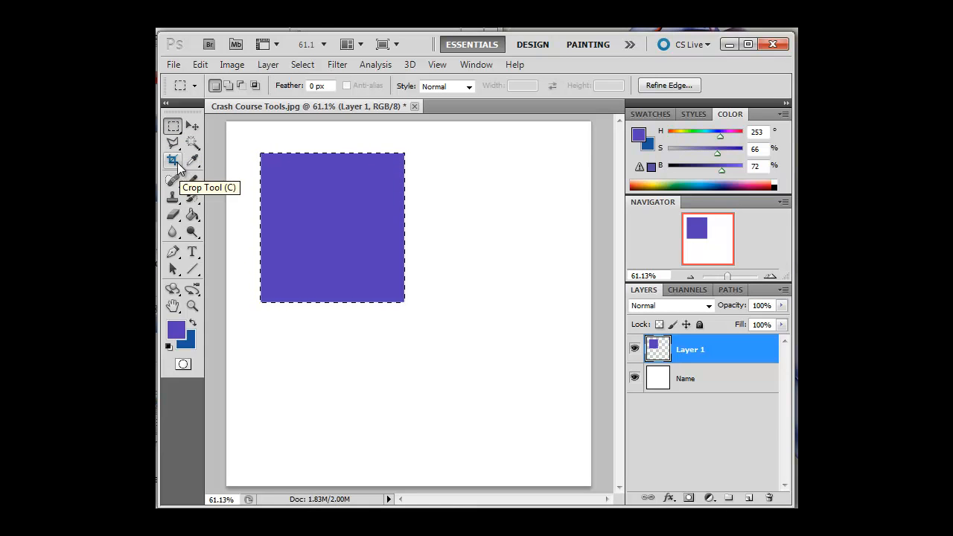
click(170, 130)
click(212, 139)
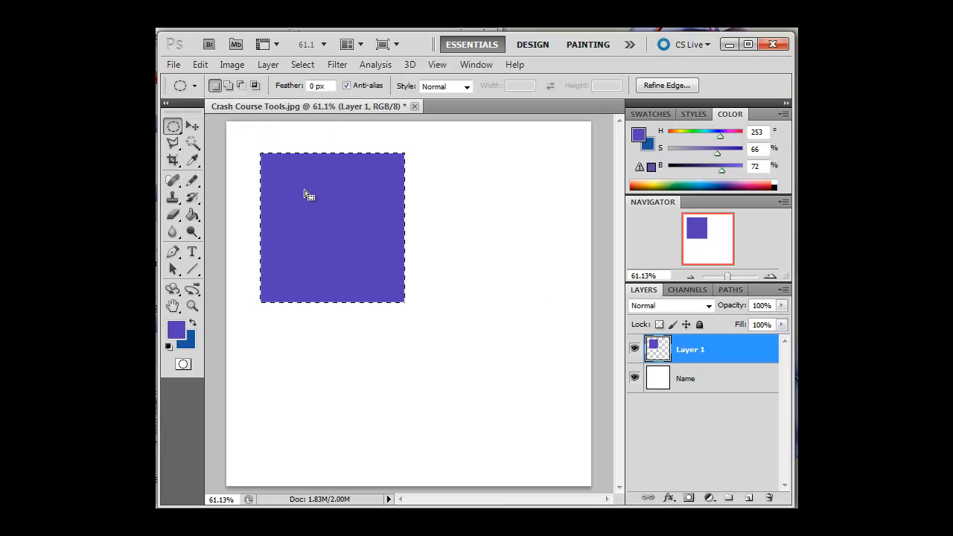
drag(463, 387, 394, 287)
drag(340, 245, 328, 237)
key(x)
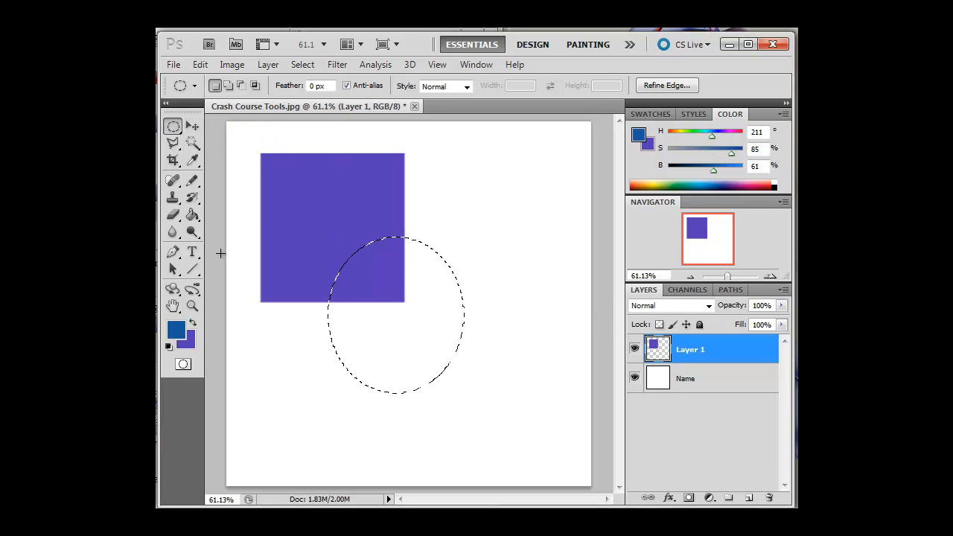
Undo a first Paint Bucket fill made with Contiguous on, and fill the whole elliptical selection with blue with Contiguous off.
click(192, 215)
click(435, 338)
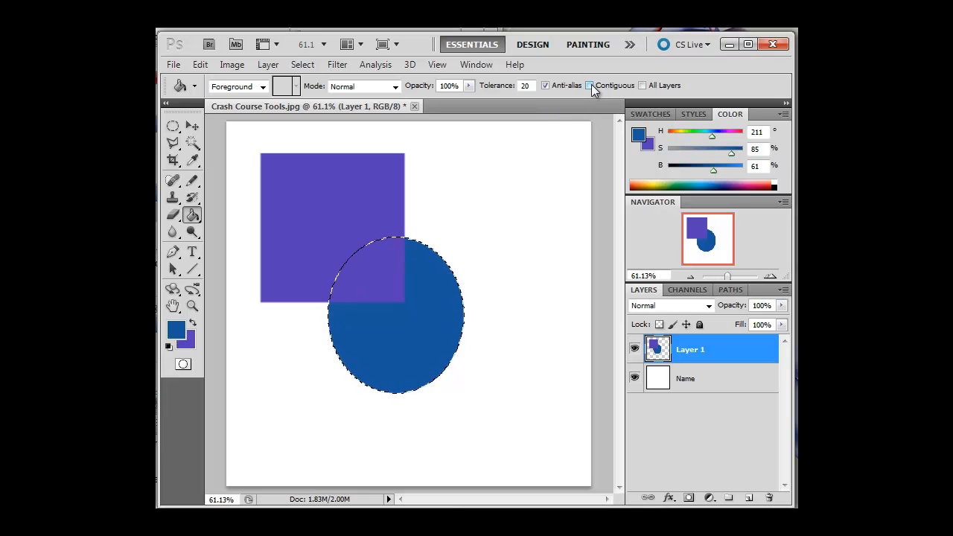
click(589, 85)
key(ctrl+z)
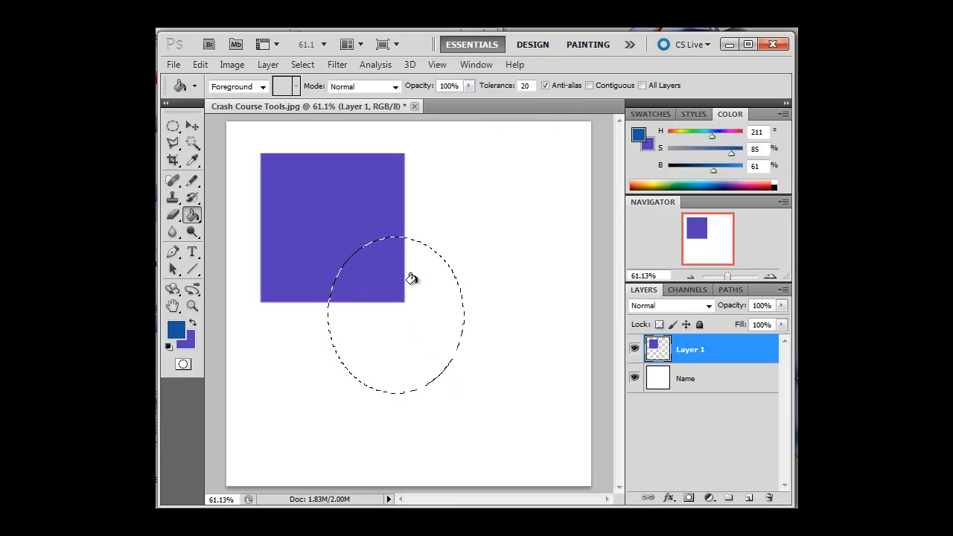
click(414, 305)
click(396, 294)
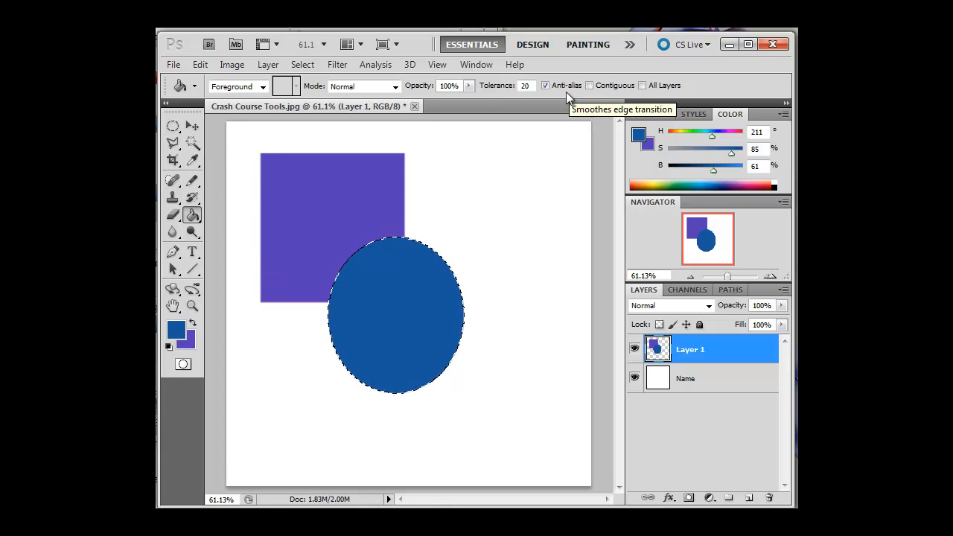
Select five separate small ellipses below and to the right of the blue ellipse, adding each one to the same selection.
click(173, 128)
click(265, 360)
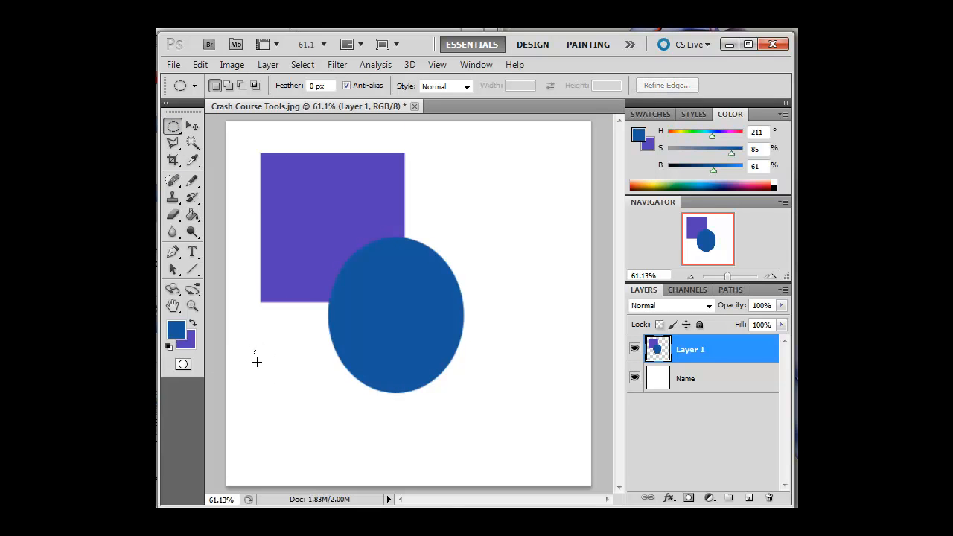
drag(319, 417, 438, 466)
drag(467, 380, 512, 421)
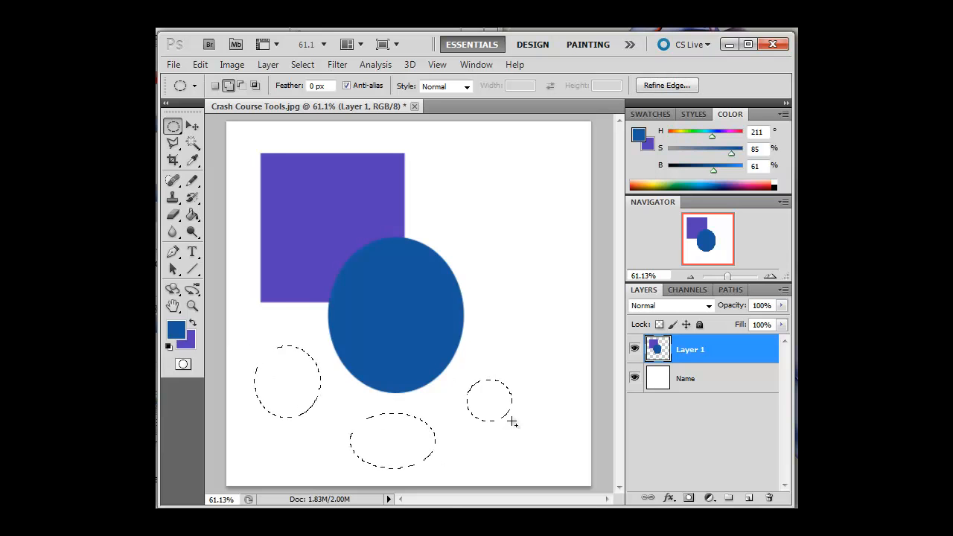
drag(480, 276, 520, 330)
drag(439, 199, 492, 239)
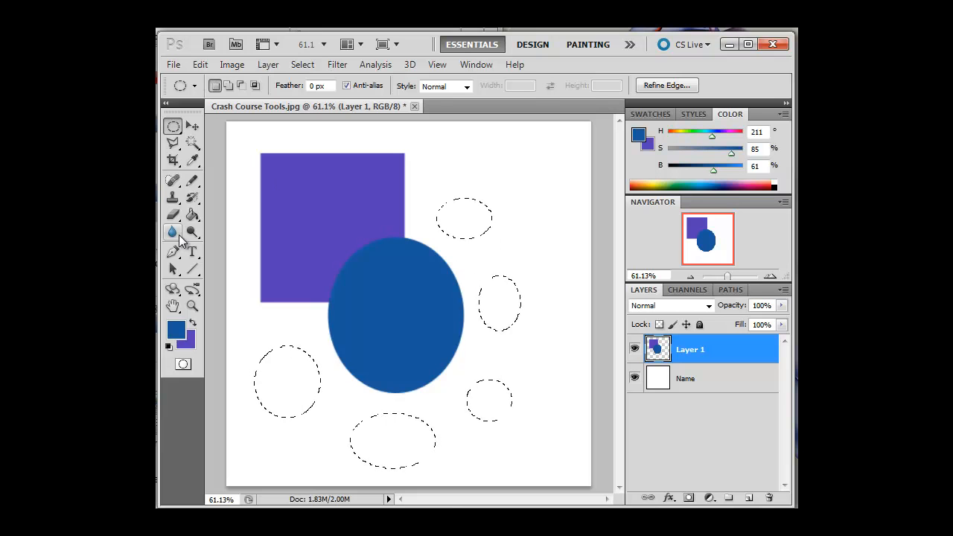
Fill all five small elliptical selections with blue using the Paint Bucket and deselect them.
click(192, 215)
click(467, 218)
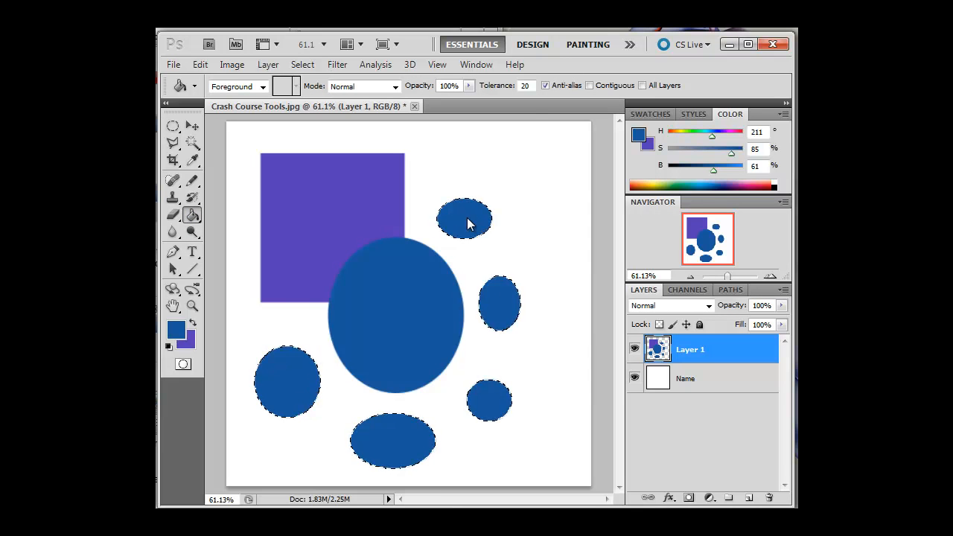
key(ctrl+d)
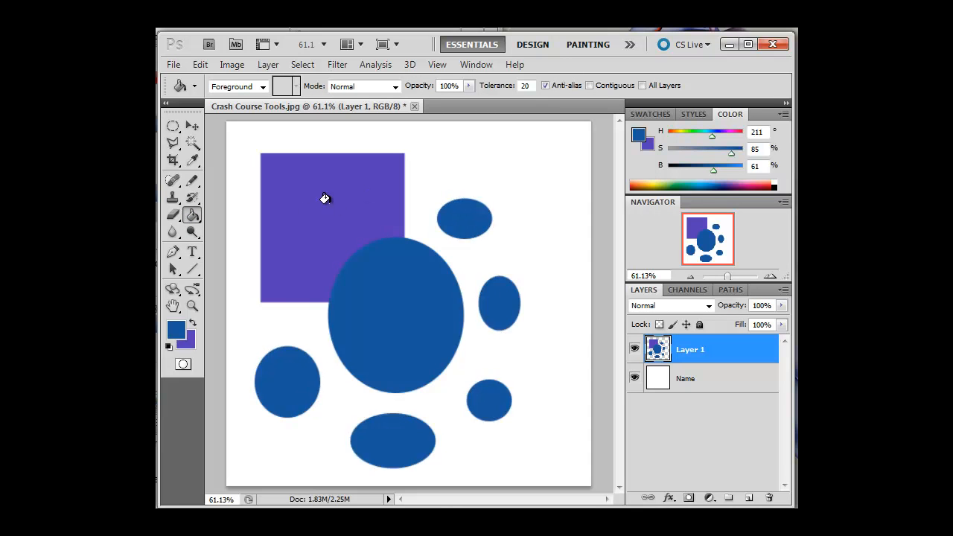
Reselect the last selection of five small ellipses and deselect it again.
click(302, 64)
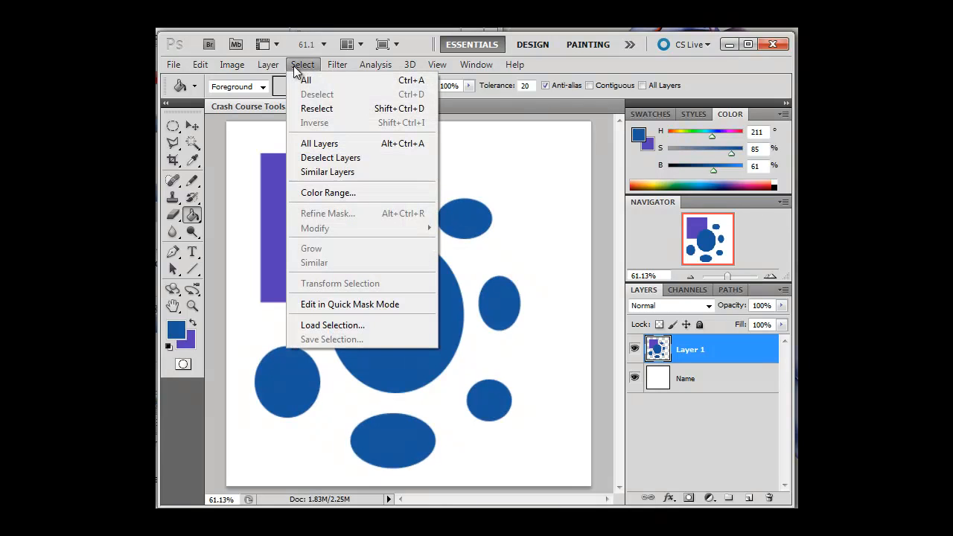
click(321, 108)
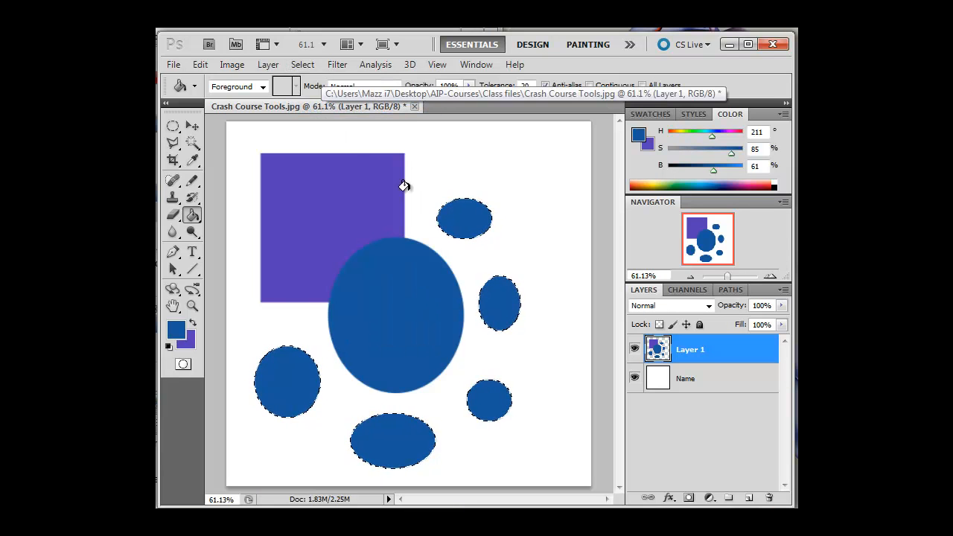
click(293, 64)
click(317, 95)
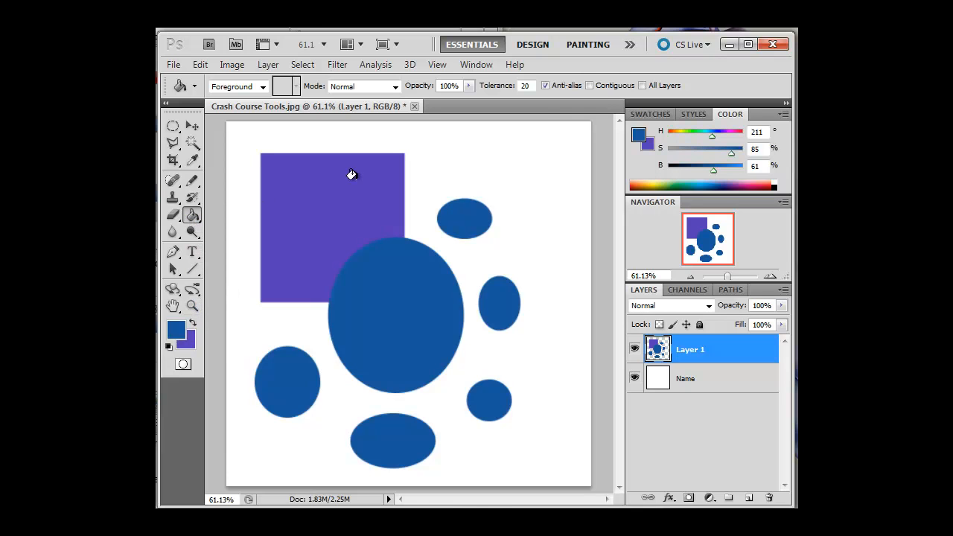
Swap the foreground and background colors and test a Contiguous Paint Bucket fill of the lower-left ellipse in purple, undoing that fill.
click(589, 86)
click(193, 323)
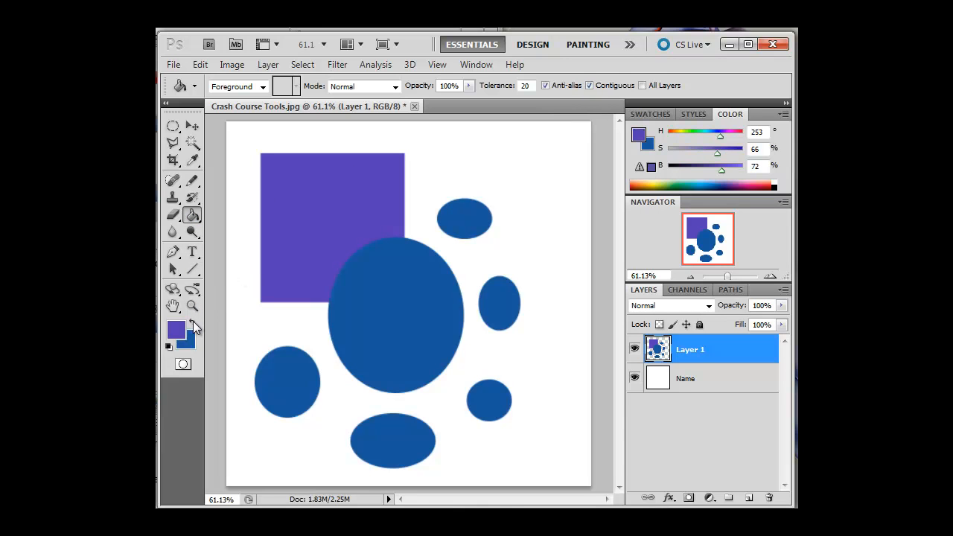
click(289, 373)
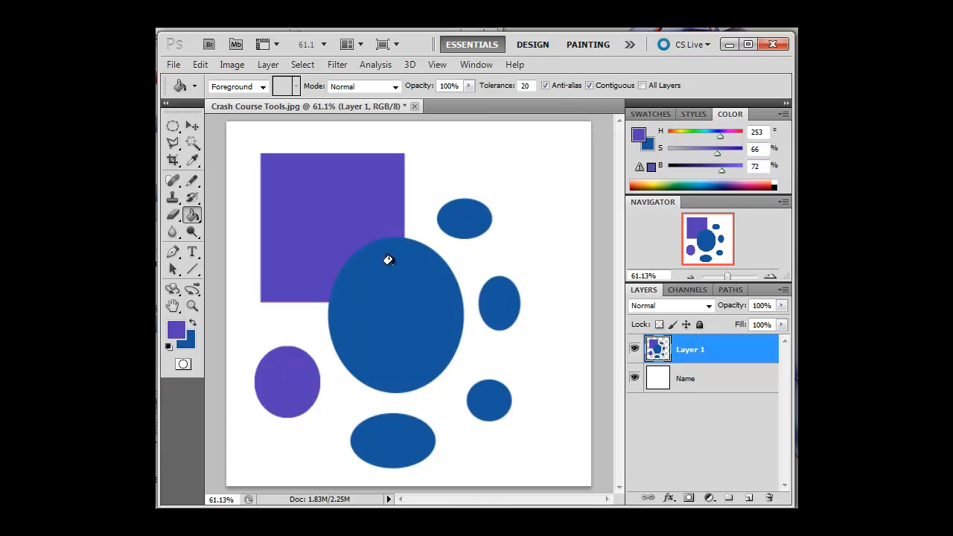
key(ctrl+z)
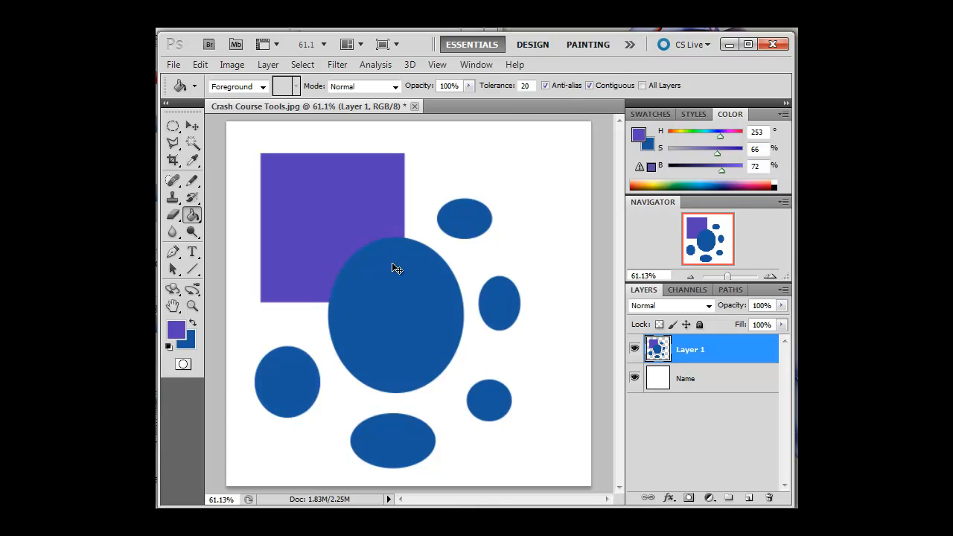
Try filling all the blue shapes with purple using the Paint Bucket with Contiguous off, and undo the fill.
click(589, 85)
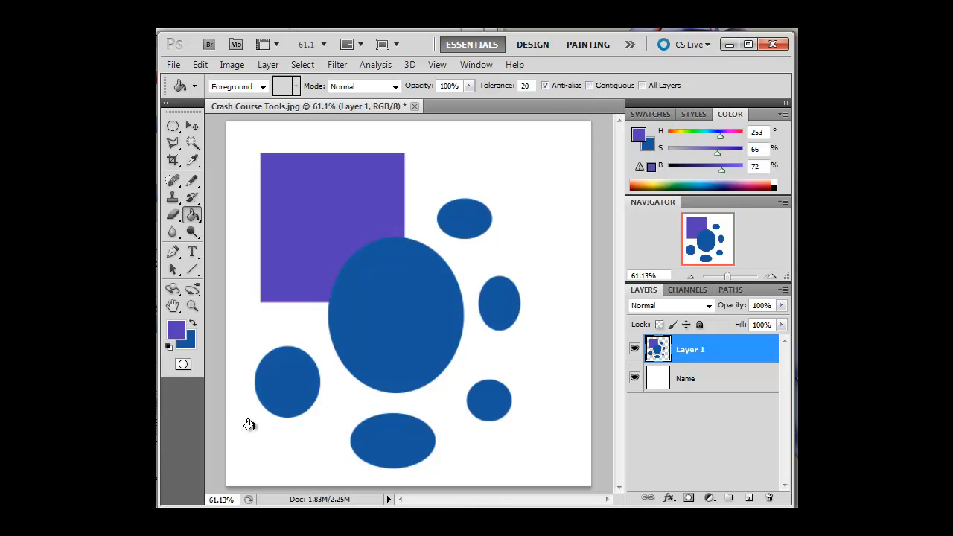
click(277, 372)
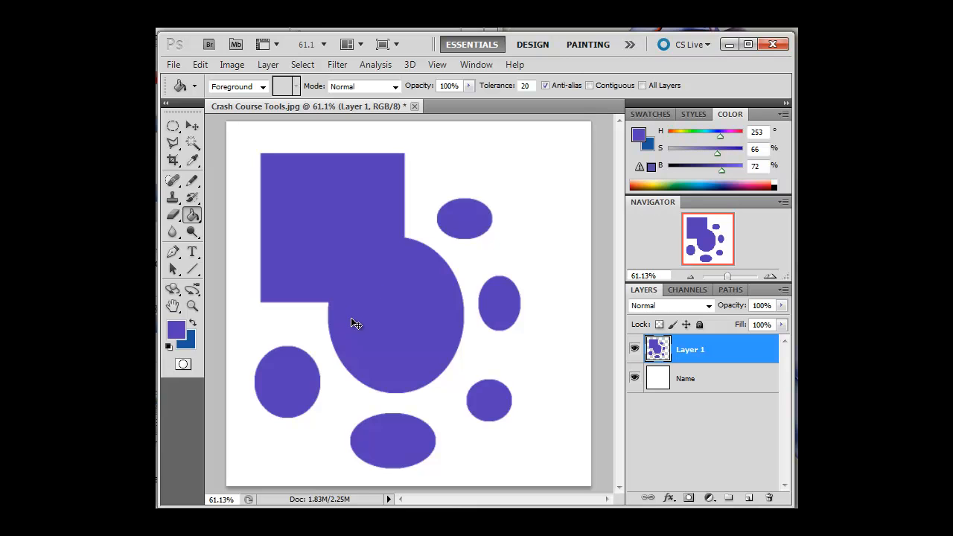
key(ctrl+z)
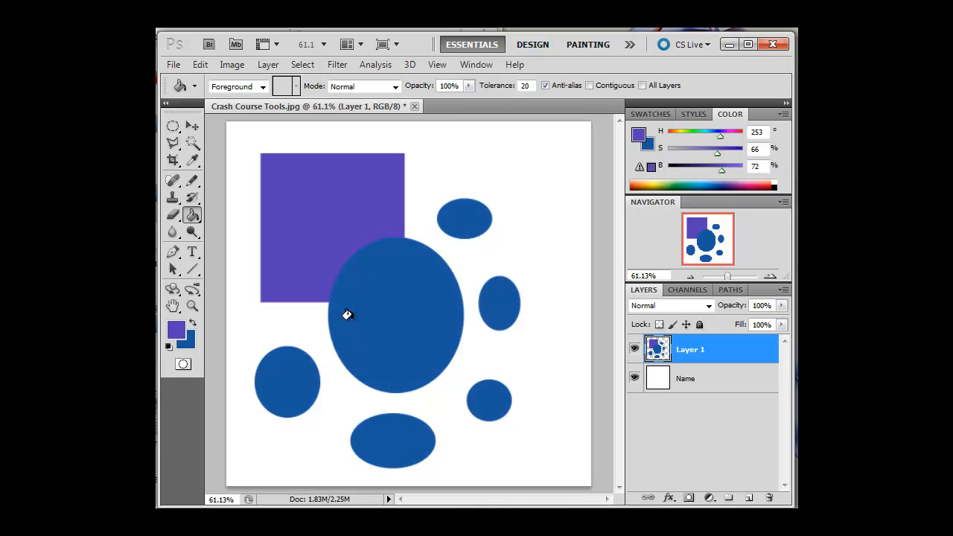
Outline a closed zigzag selection with the Polygonal Lasso, running from the purple square through all the blue ellipses and back.
click(173, 142)
right_click(175, 145)
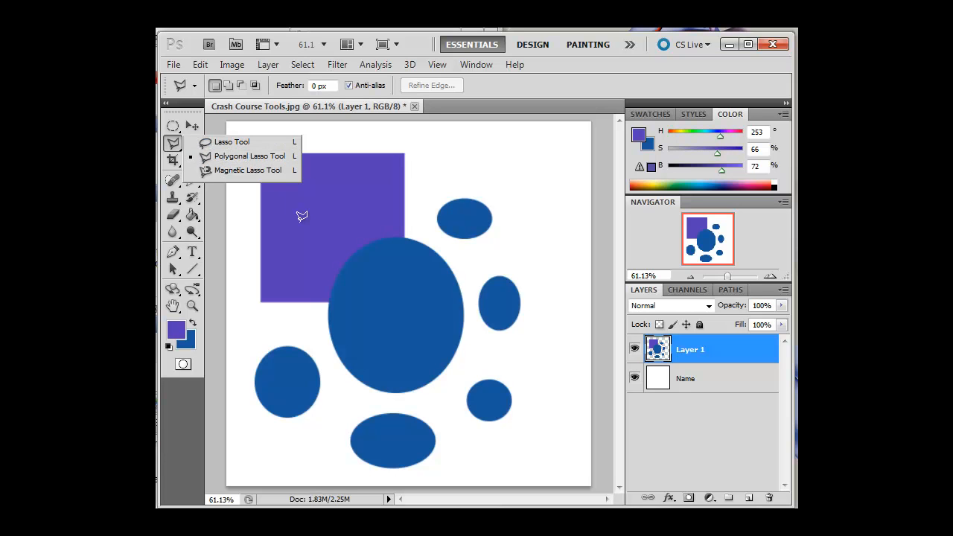
click(306, 197)
click(302, 202)
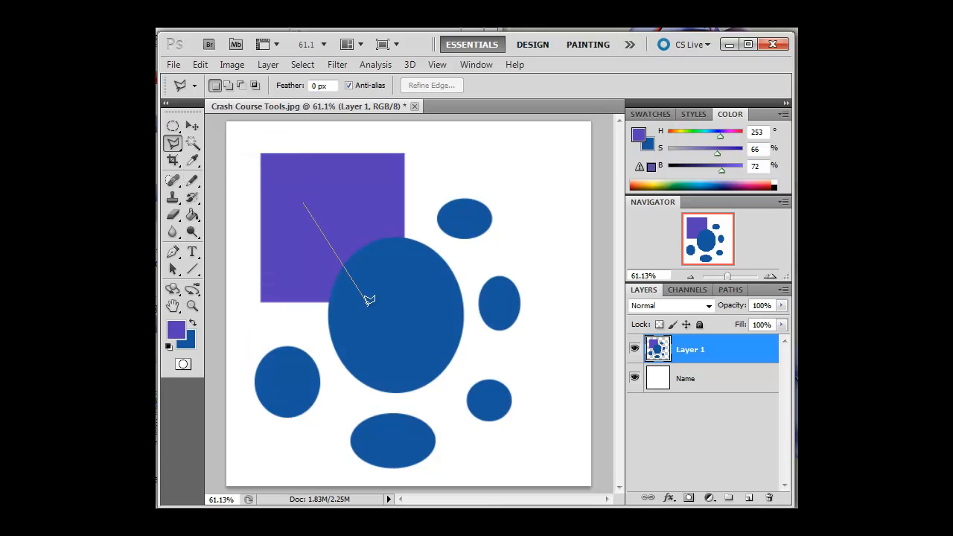
click(298, 374)
click(392, 432)
click(378, 313)
click(489, 393)
click(499, 298)
click(468, 220)
click(393, 277)
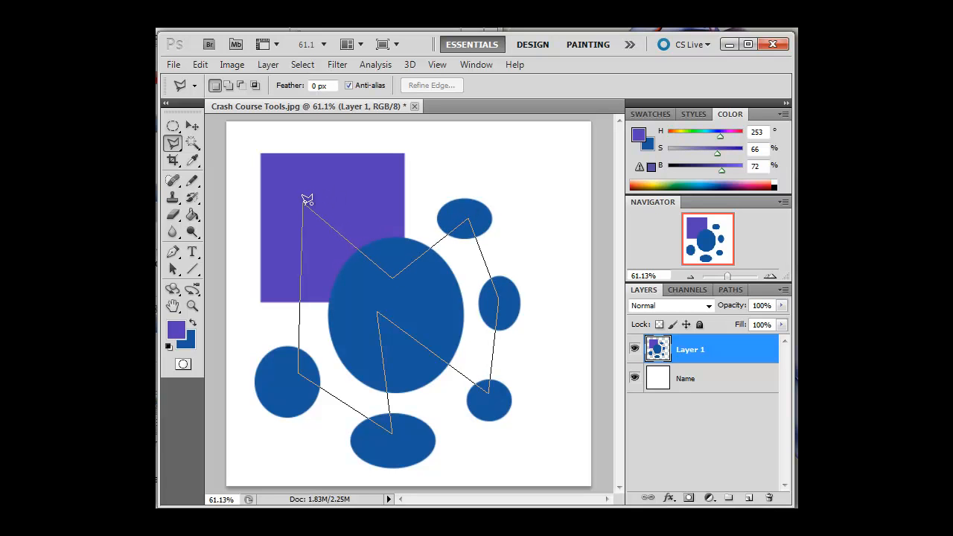
click(305, 200)
Move the selected pieces up and to the right, and copy and paste them onto a new layer.
click(192, 128)
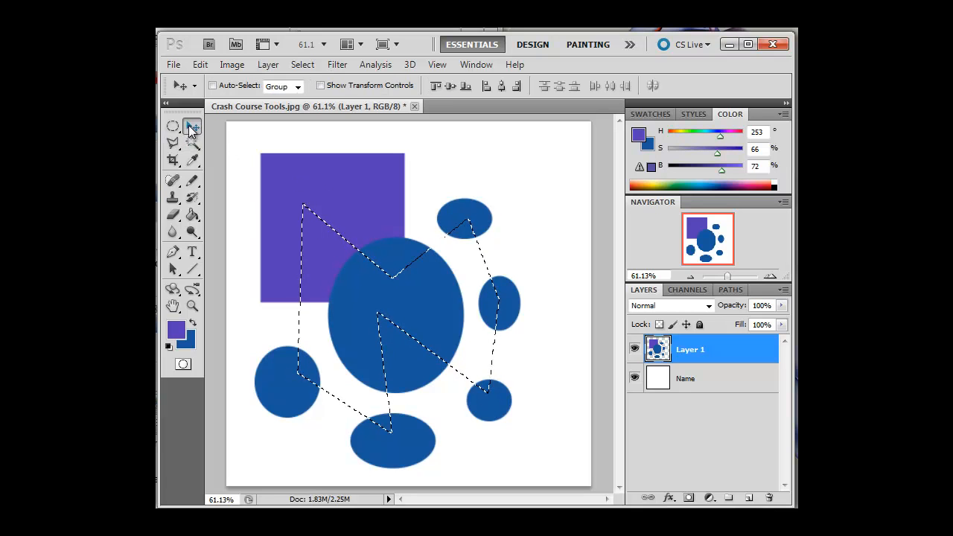
mouse_move(387, 304)
mouse_down()
mouse_move(438, 254)
mouse_move(423, 219)
mouse_move(417, 231)
mouse_up()
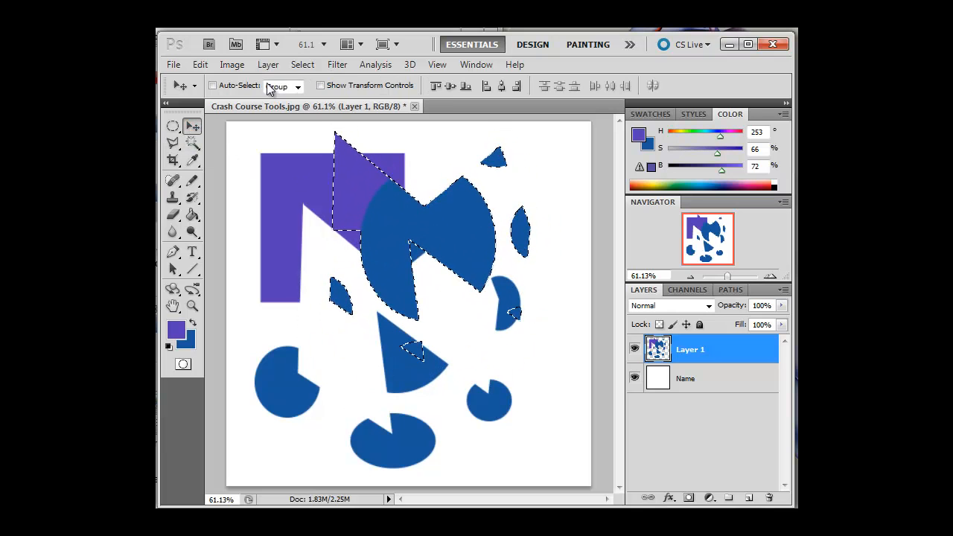
click(203, 65)
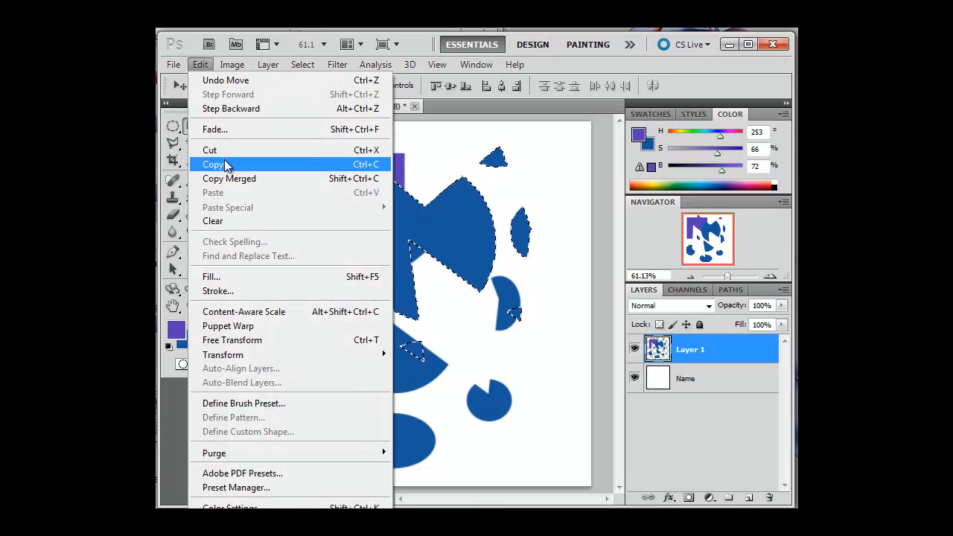
click(216, 164)
key(ctrl+v)
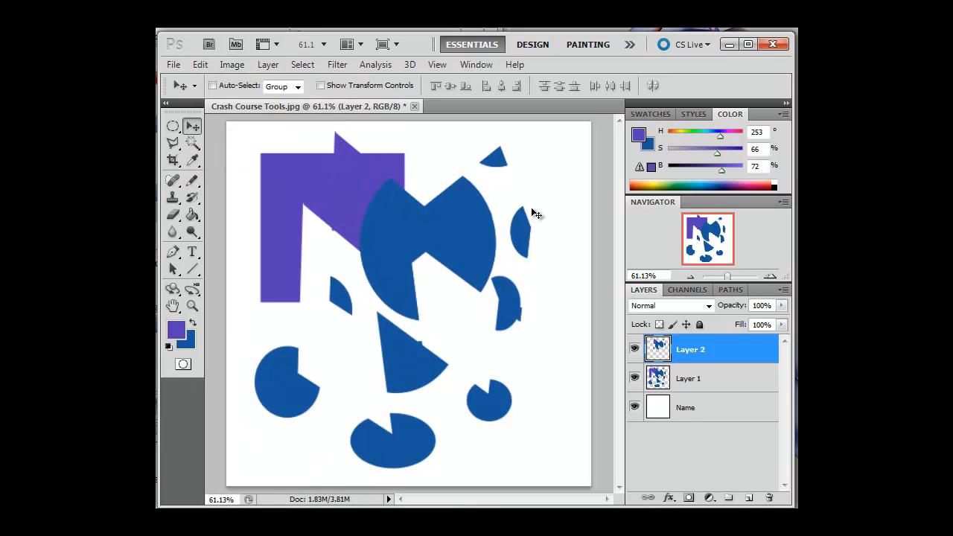
Reduce Layer 2's opacity to 34% and switch its visibility off and on again.
click(782, 306)
drag(756, 318, 732, 320)
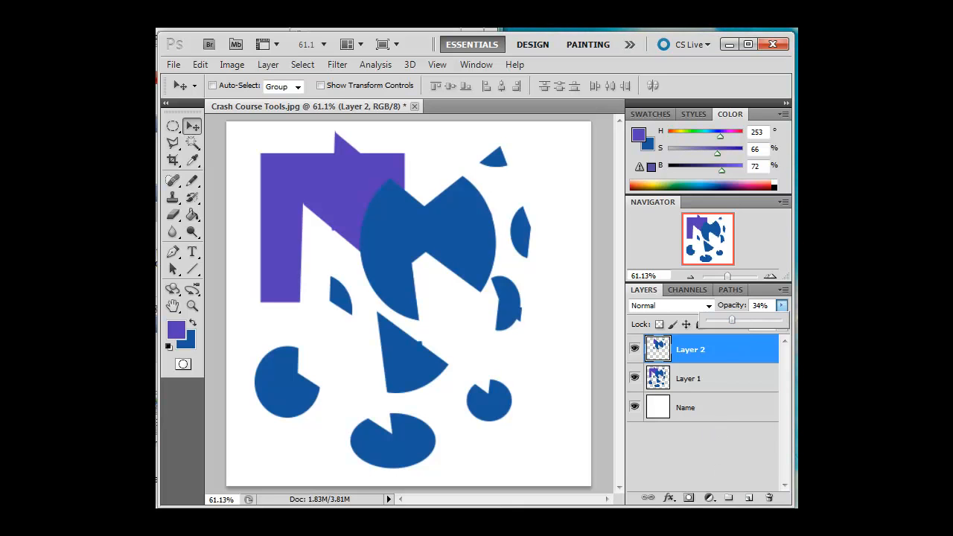
click(634, 349)
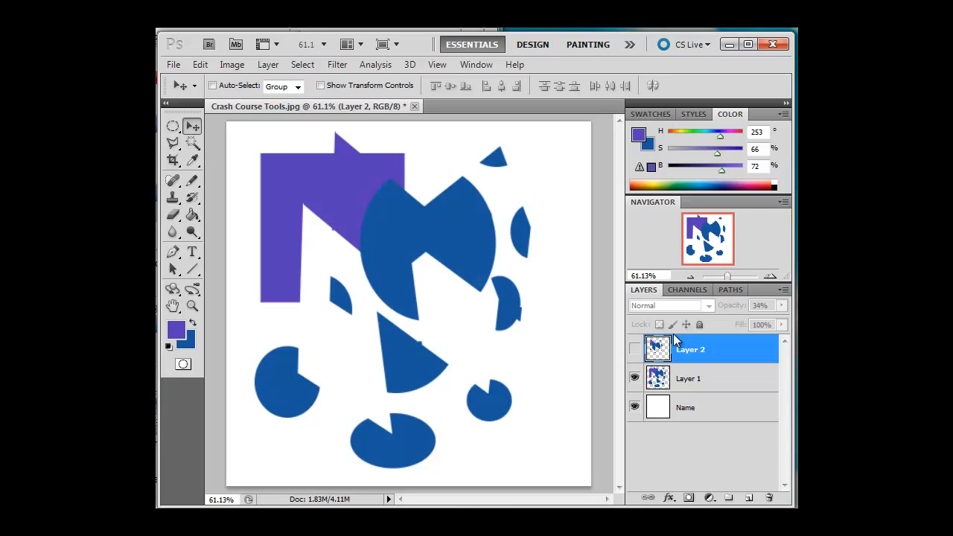
click(633, 351)
Move Layer 2's pieces down over the gaps left in the shapes and set the layer's opacity to 80%.
drag(356, 275, 372, 330)
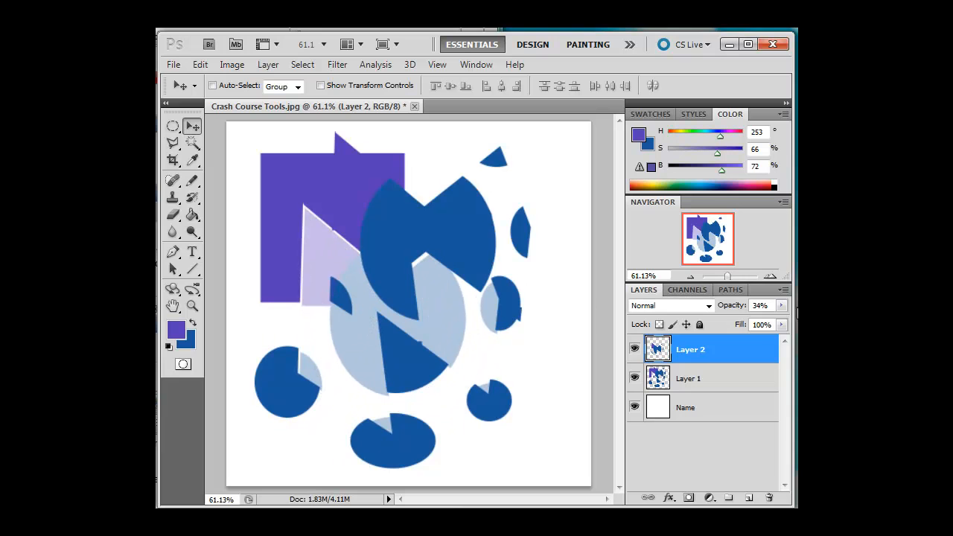
click(782, 305)
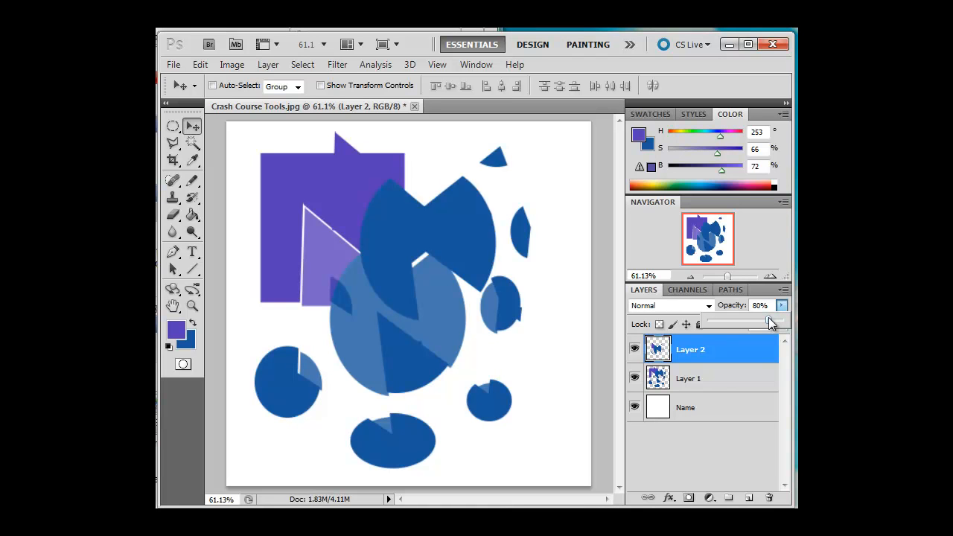
mouse_move(437, 317)
mouse_down()
mouse_move(471, 237)
mouse_move(457, 317)
mouse_move(443, 341)
mouse_move(438, 319)
mouse_up()
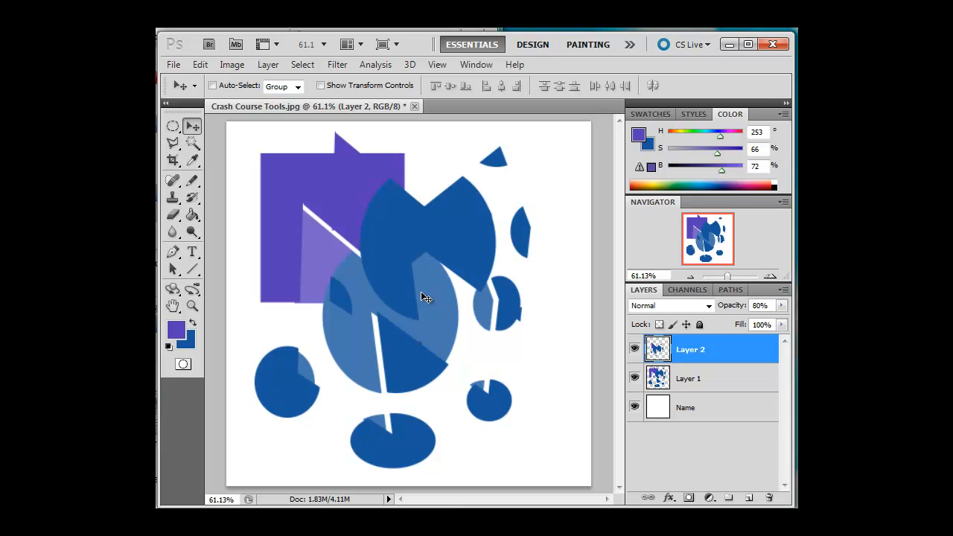
Sample the lighter purple of the semi-transparent piece inside the square as the foreground color with the Eyedropper Tool.
click(193, 163)
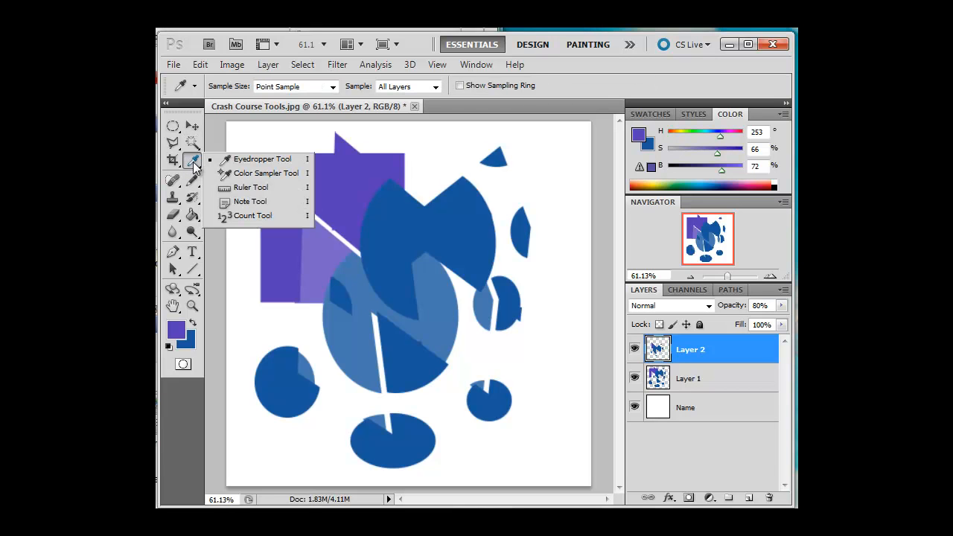
click(239, 162)
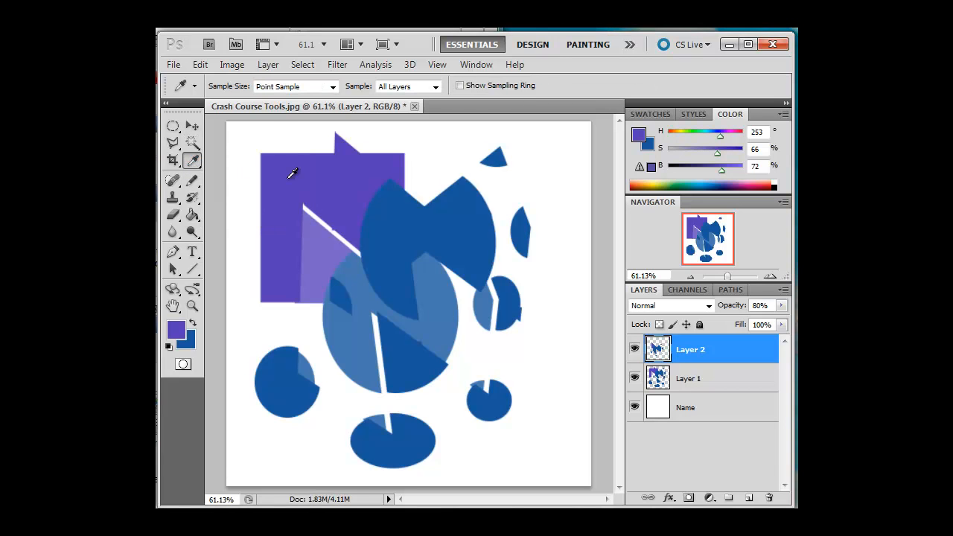
click(329, 253)
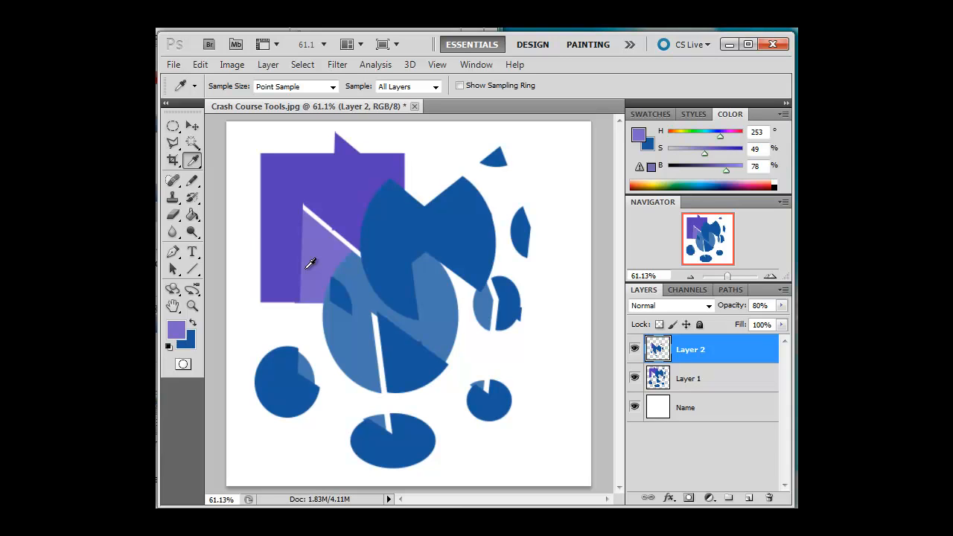
Look over the brush tool variants and choose the Pencil Tool.
click(193, 184)
right_click(194, 186)
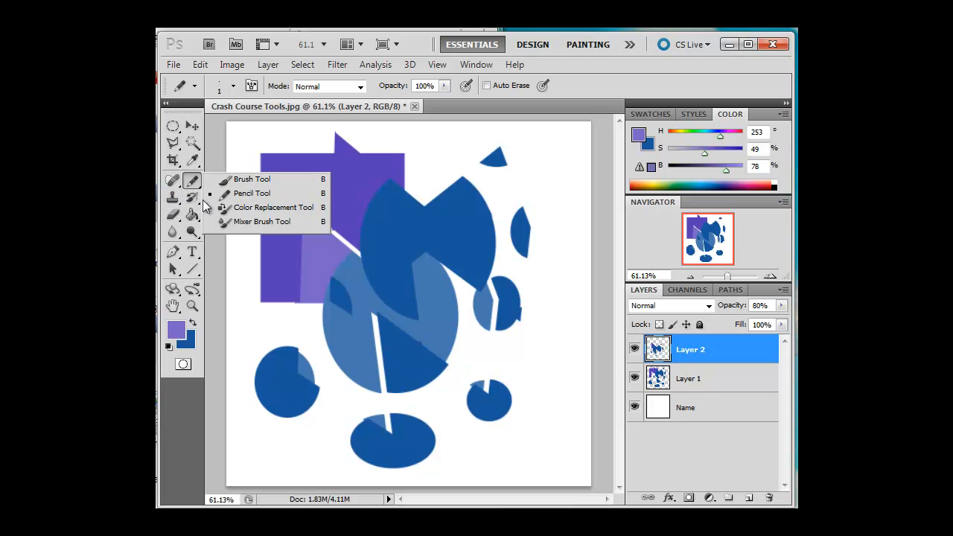
click(223, 195)
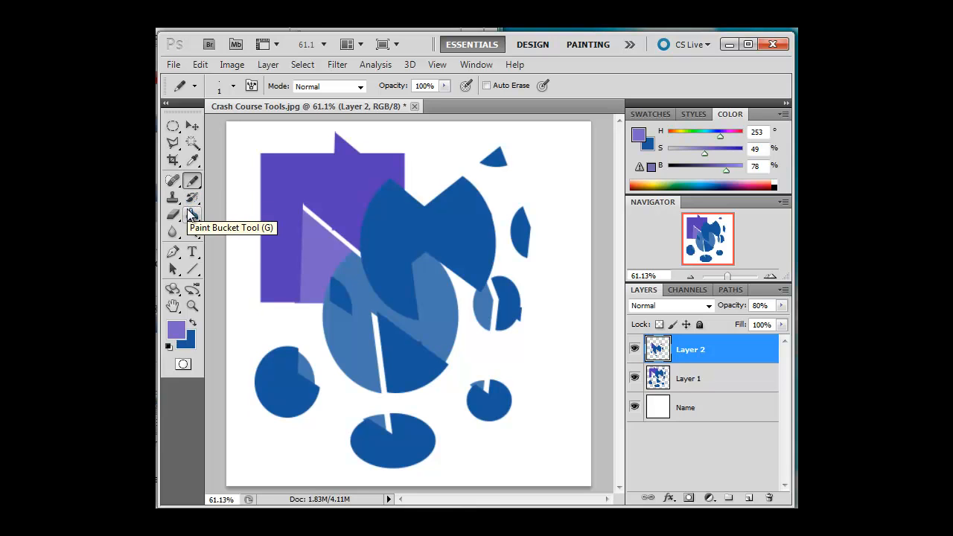
Fill the empty area of Layer 2 with the light purple using the Paint Bucket and lower the layer's opacity to 0%.
click(191, 217)
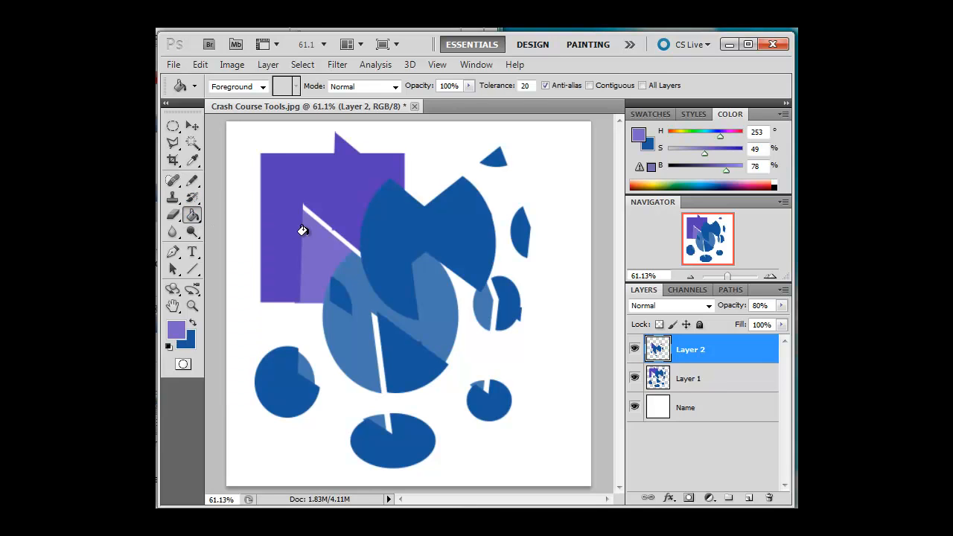
click(233, 218)
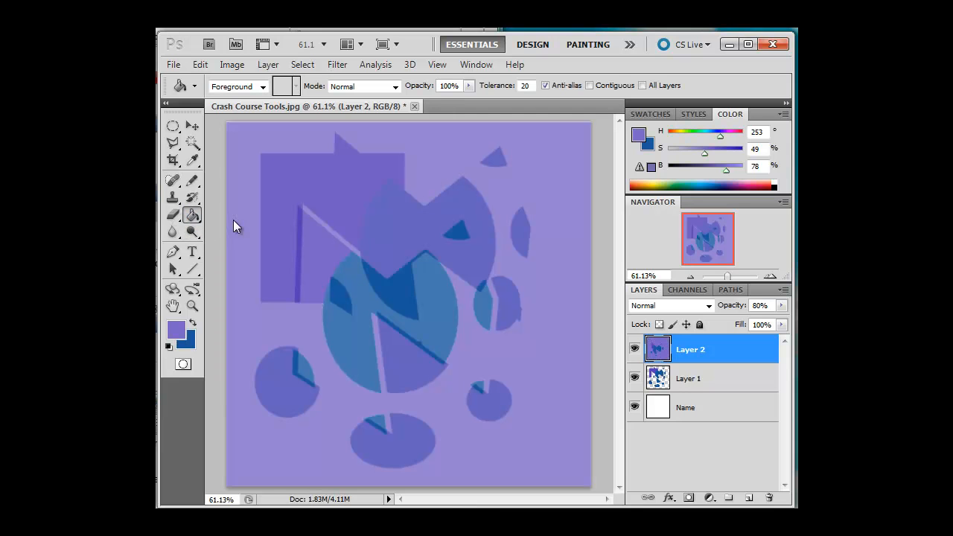
drag(781, 308, 706, 326)
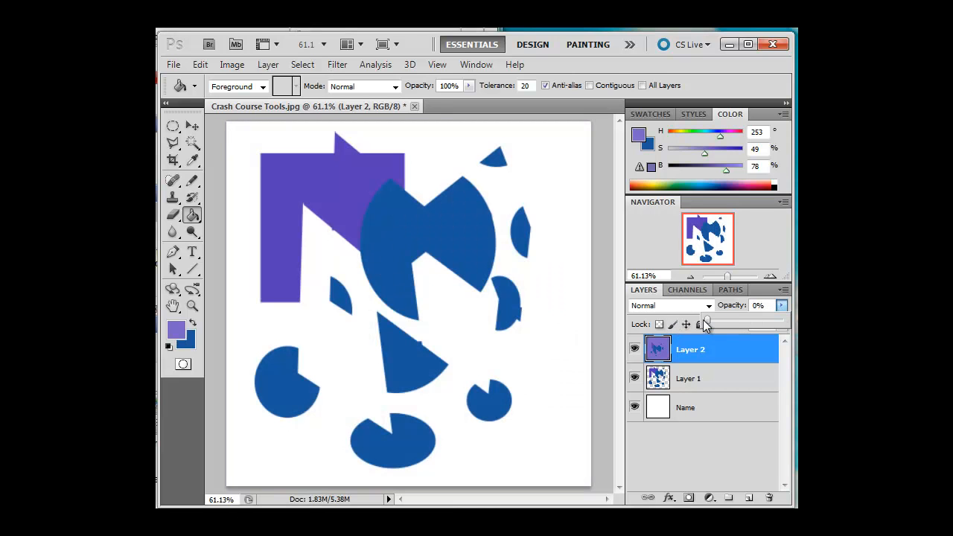
Draw a radial purple-to-blue gradient across Layer 2 from the canvas's left edge to its right edge and set the layer's opacity to 100%.
click(192, 230)
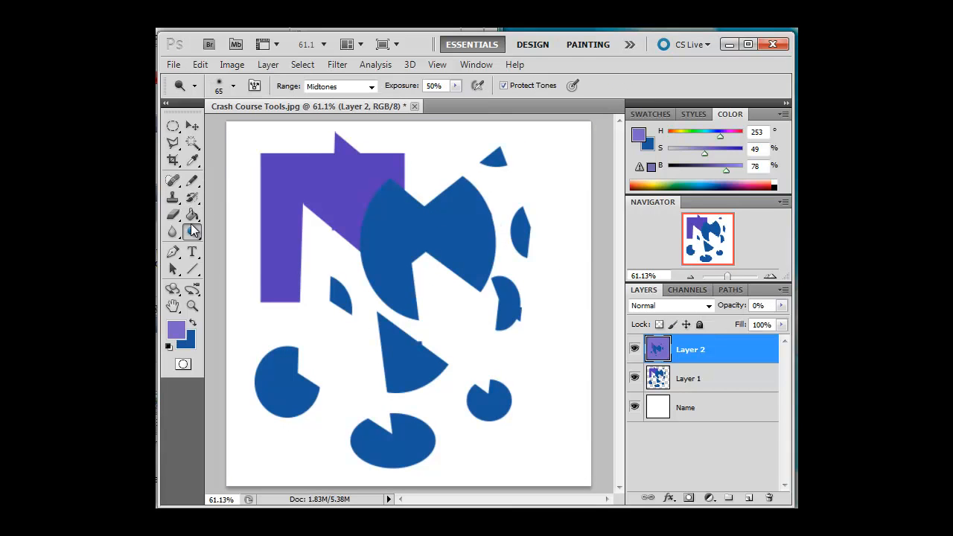
click(191, 216)
drag(191, 215, 221, 216)
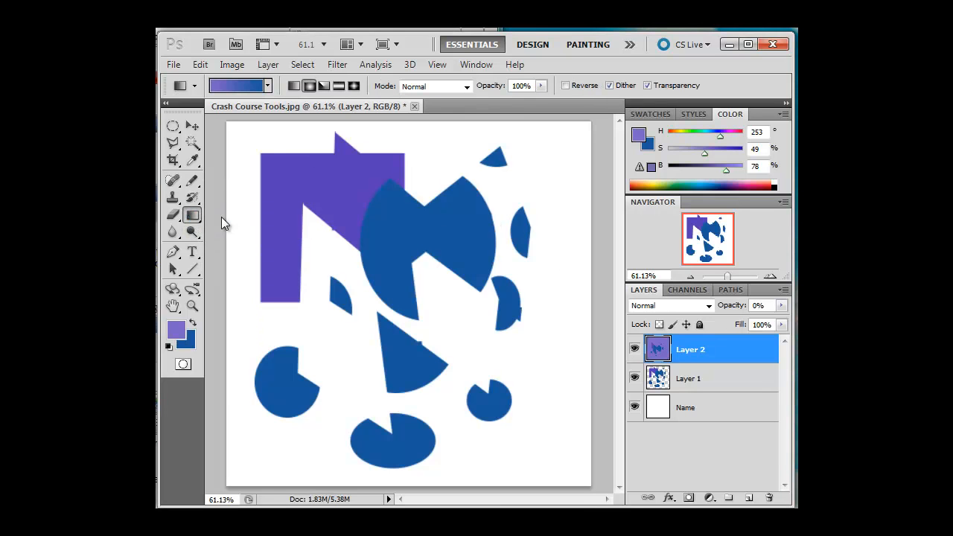
drag(226, 256, 590, 270)
click(781, 305)
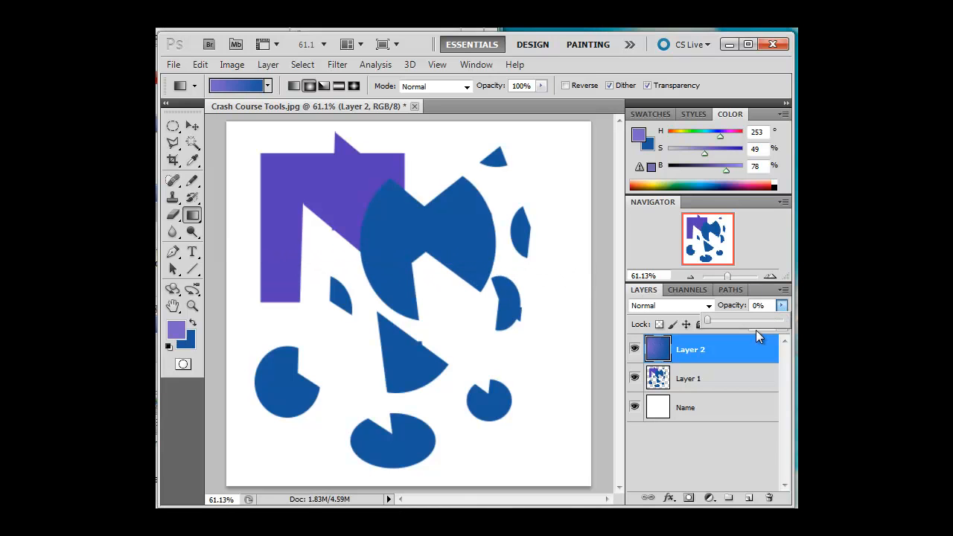
drag(746, 321, 794, 318)
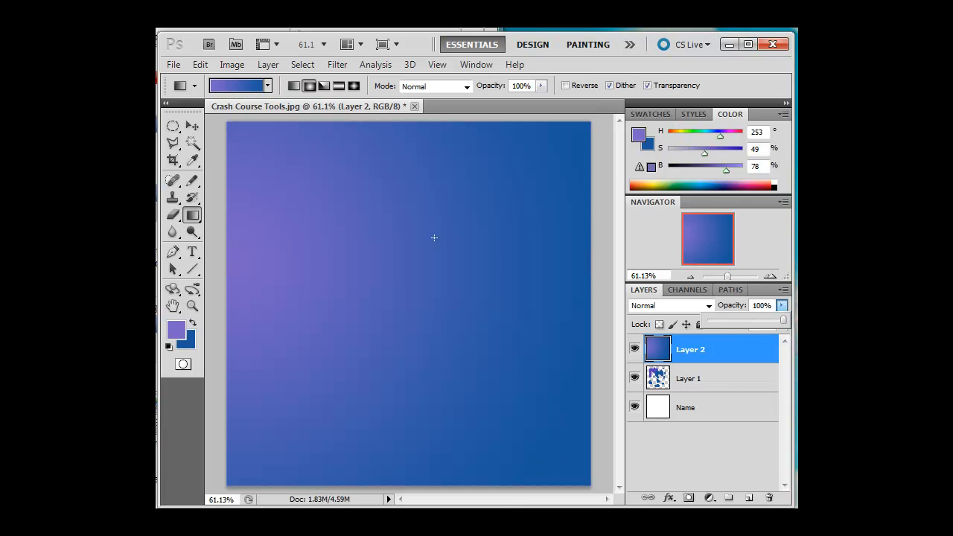
Lower the Magic Wand tolerance and select the purple area in the left part of the gradient.
click(192, 143)
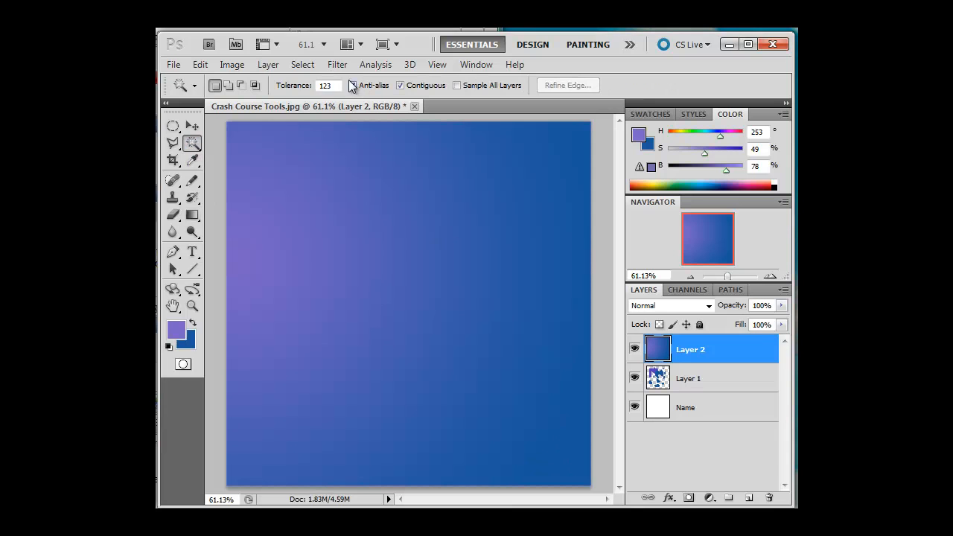
mouse_move(304, 86)
mouse_down()
mouse_move(275, 94)
mouse_move(294, 89)
mouse_up()
drag(298, 93, 242, 93)
click(322, 87)
click(342, 210)
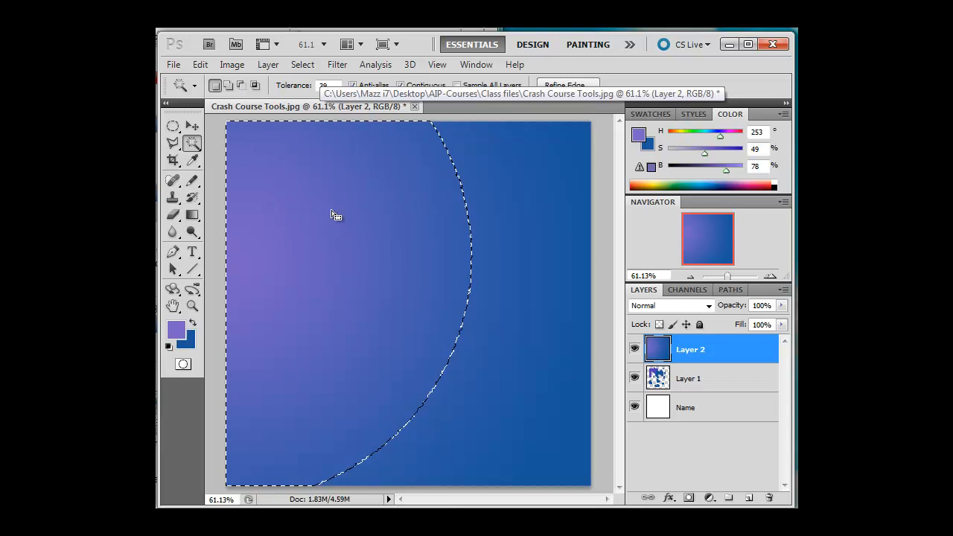
Set the Magic Wand tolerance to 5 and select a narrow curved band in the purple part of the gradient.
drag(301, 88, 276, 90)
click(343, 188)
click(343, 189)
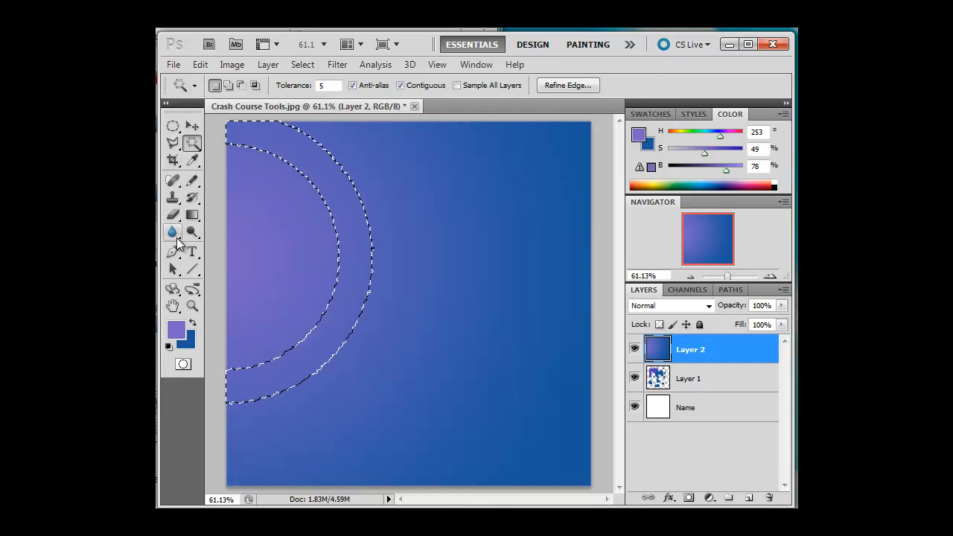
click(178, 234)
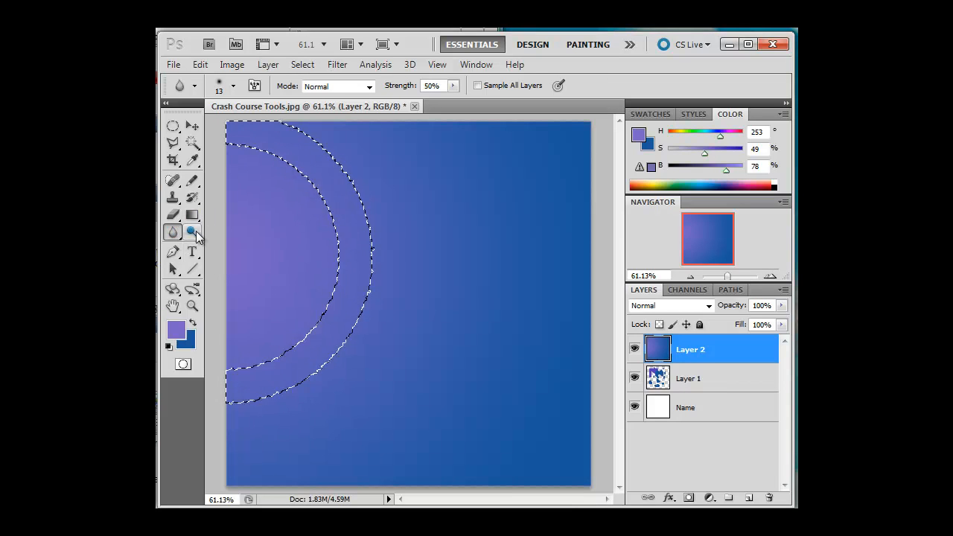
click(196, 231)
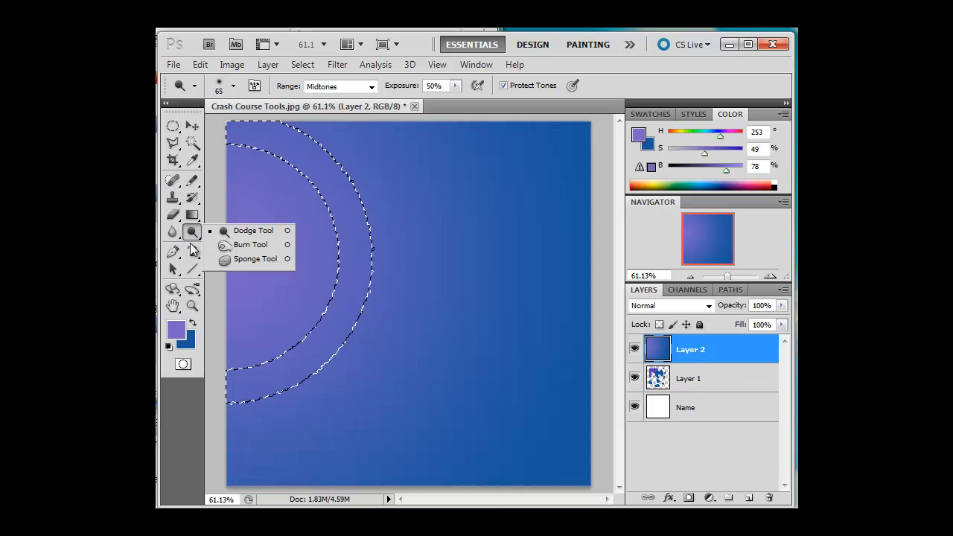
click(194, 254)
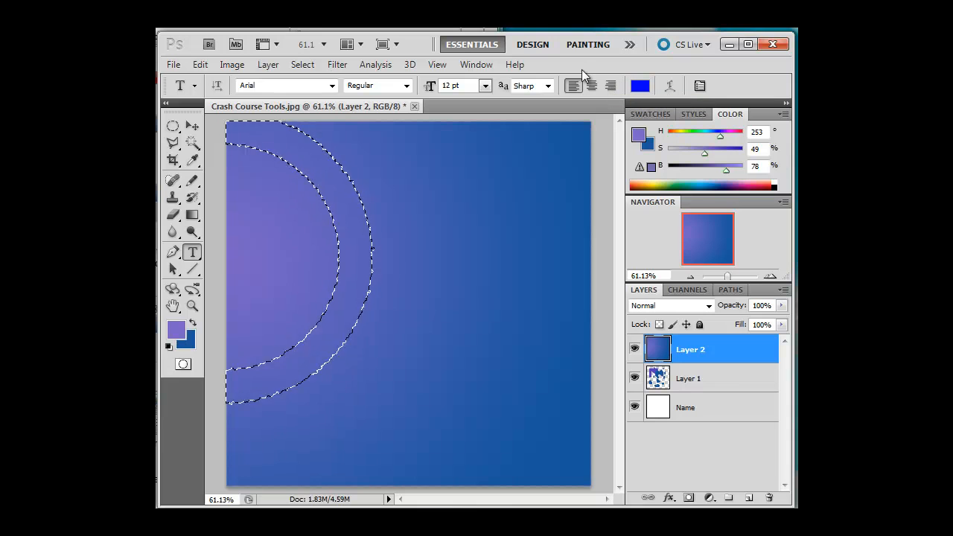
Clear the selection and draw a thin yellow line with arrowheads diagonally down across the canvas using the Line tool.
click(194, 271)
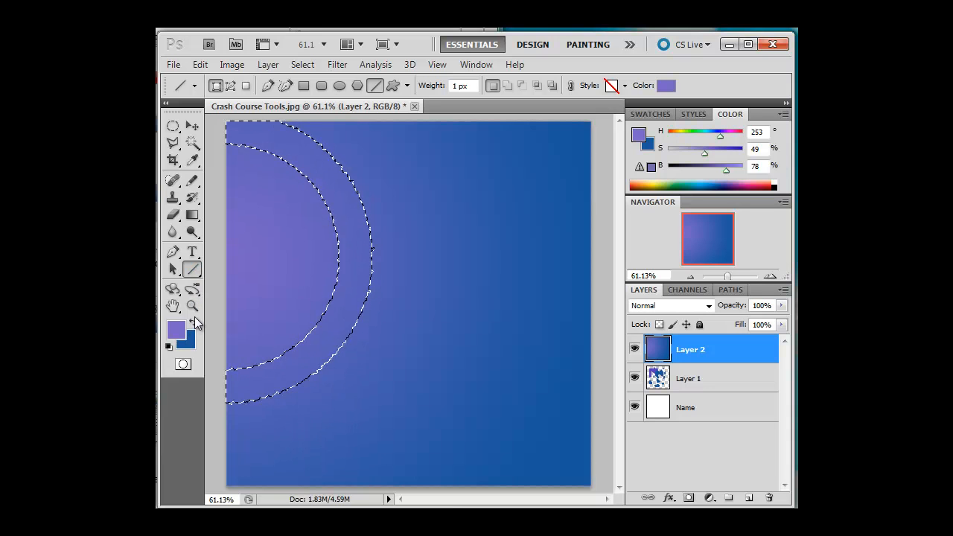
key(ctrl+d)
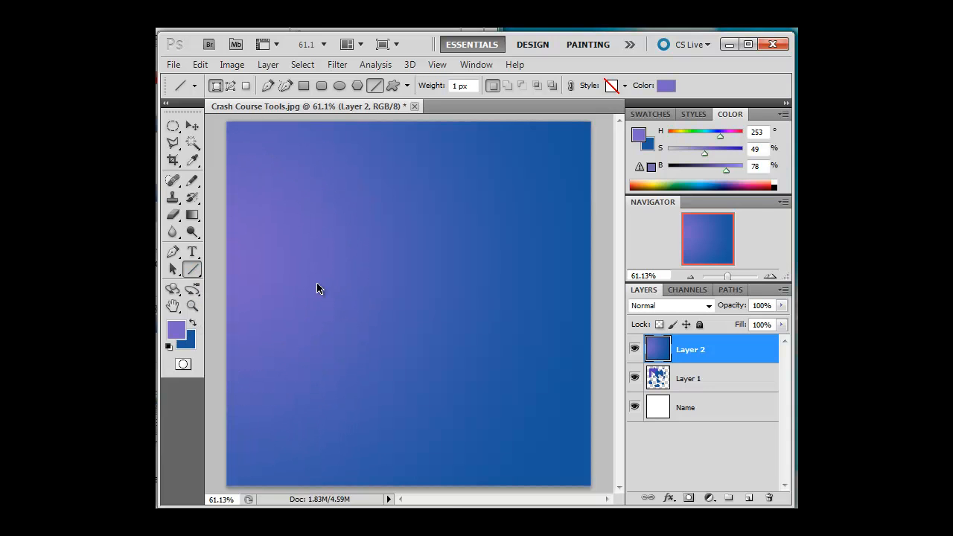
click(652, 114)
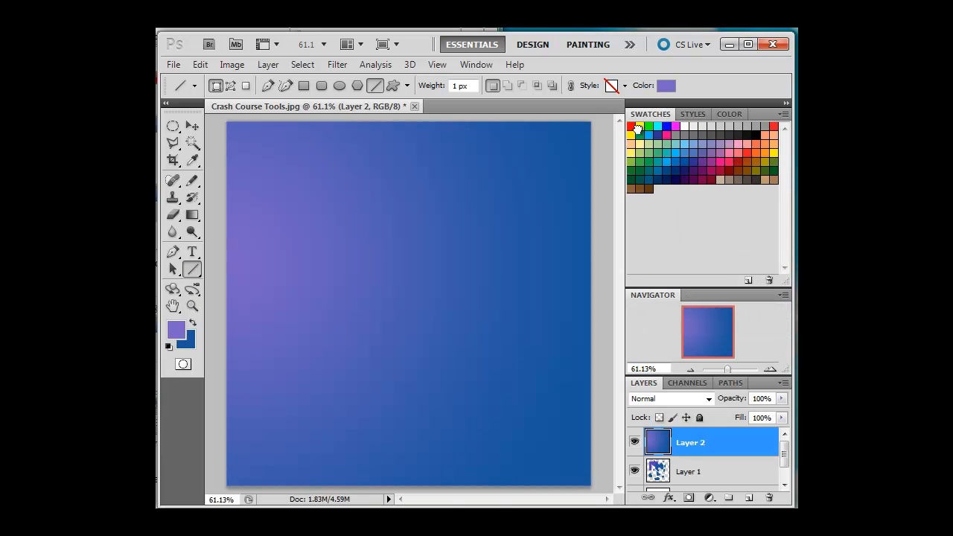
click(640, 126)
drag(271, 194, 516, 359)
Set the line weight to 17 px and draw a second arrowed line diagonally across the first one.
click(407, 85)
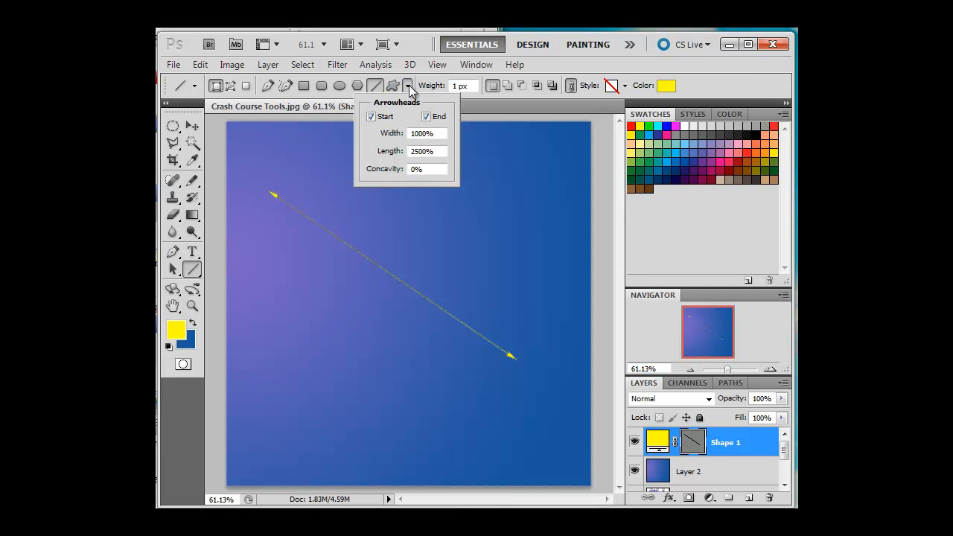
drag(429, 88, 440, 88)
drag(487, 158, 292, 437)
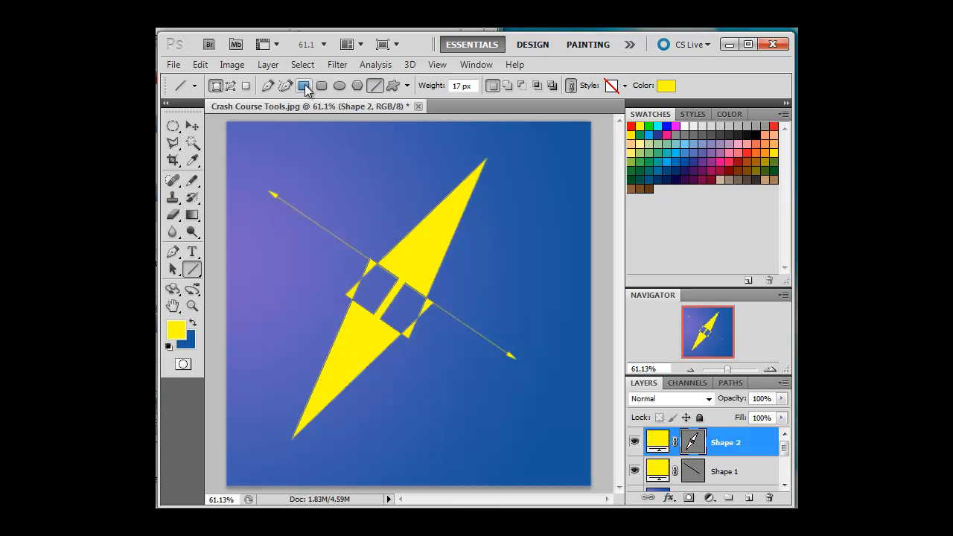
Draw three yellow five-sided polygons with the Polygon tool near the canvas's upper edge, lower right area and left edge.
click(193, 272)
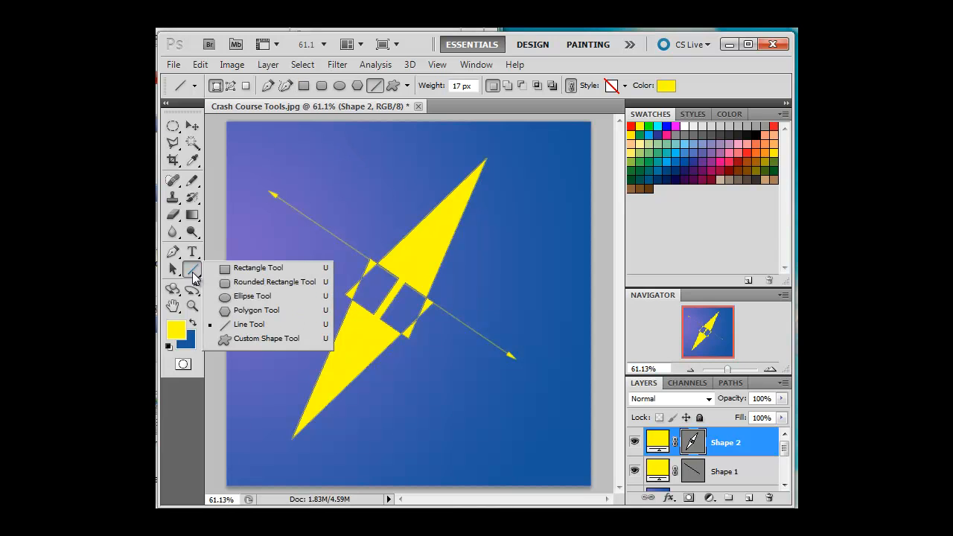
click(250, 313)
drag(349, 168, 332, 213)
drag(466, 442, 379, 340)
drag(290, 246, 344, 287)
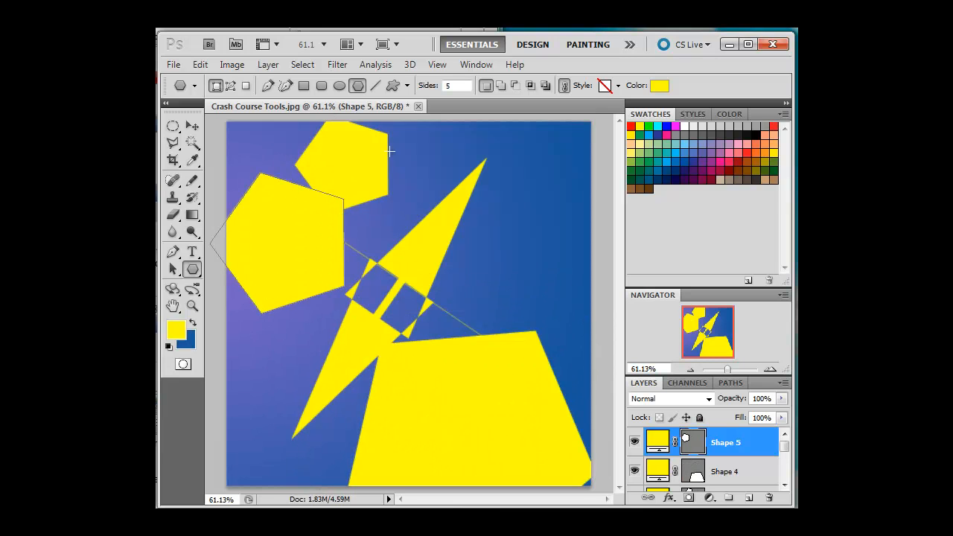
Enable the polygon's Star option and draw a five-pointed yellow star in the upper right part of the canvas.
click(407, 86)
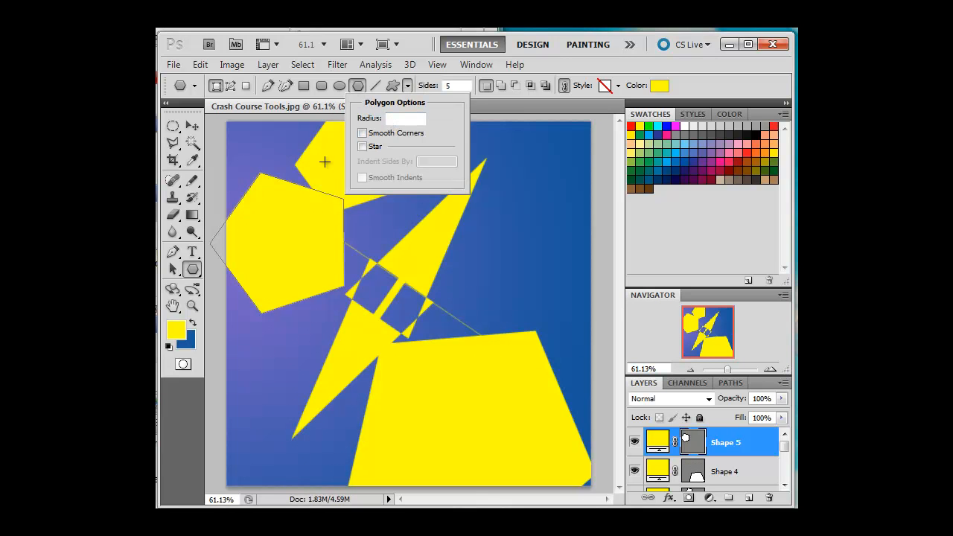
click(363, 146)
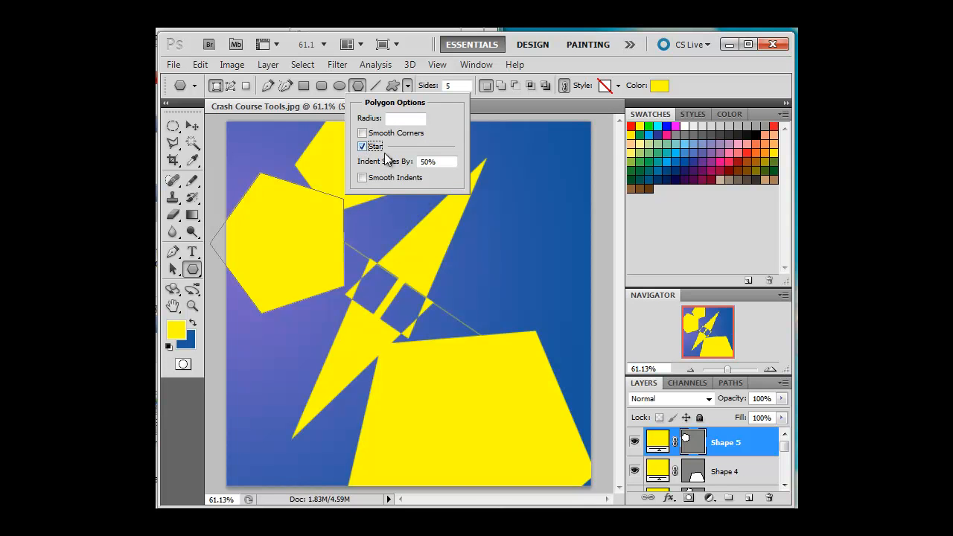
drag(438, 240, 501, 312)
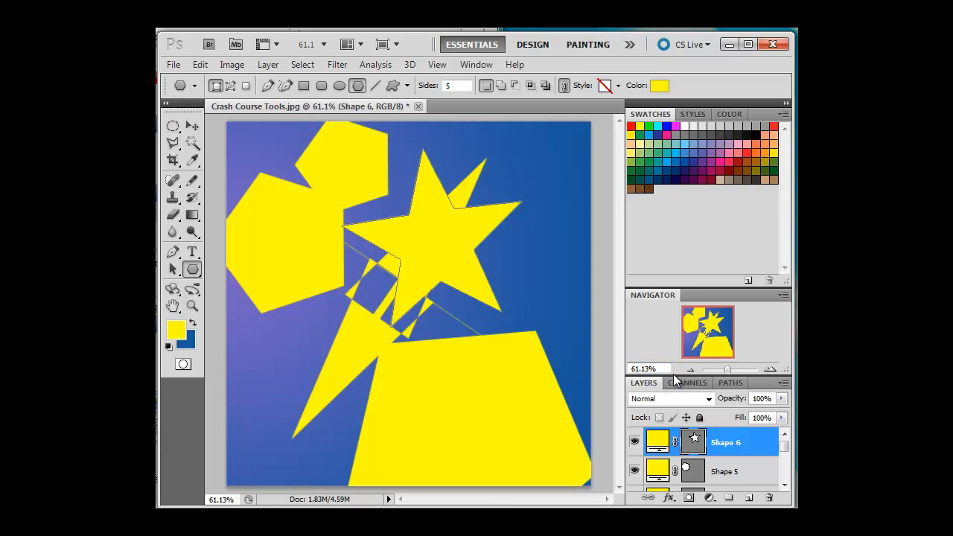
Merge the layers Shape 1 through Shape 6 into one layer, and hide and show the merged layer.
drag(675, 376, 675, 294)
drag(782, 406, 786, 452)
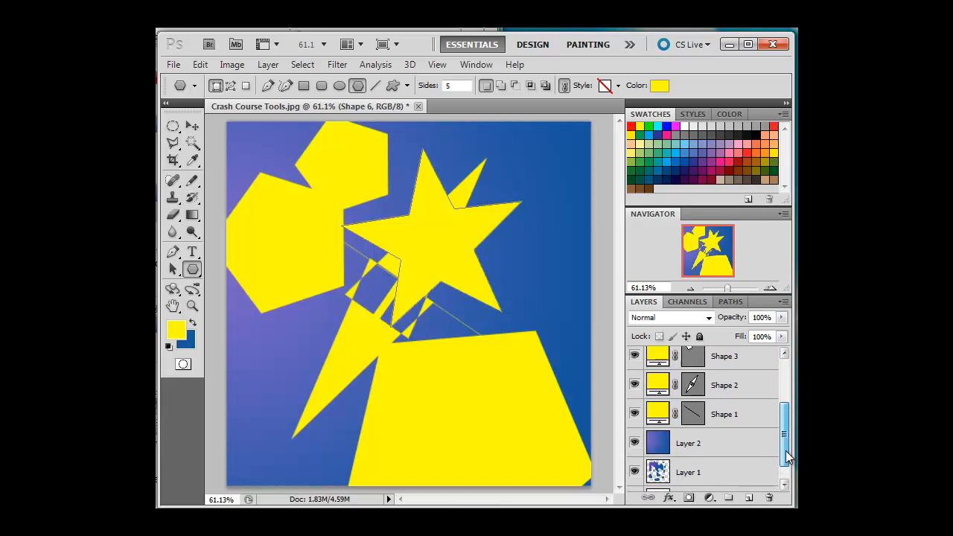
shift+click(748, 421)
right_click(749, 422)
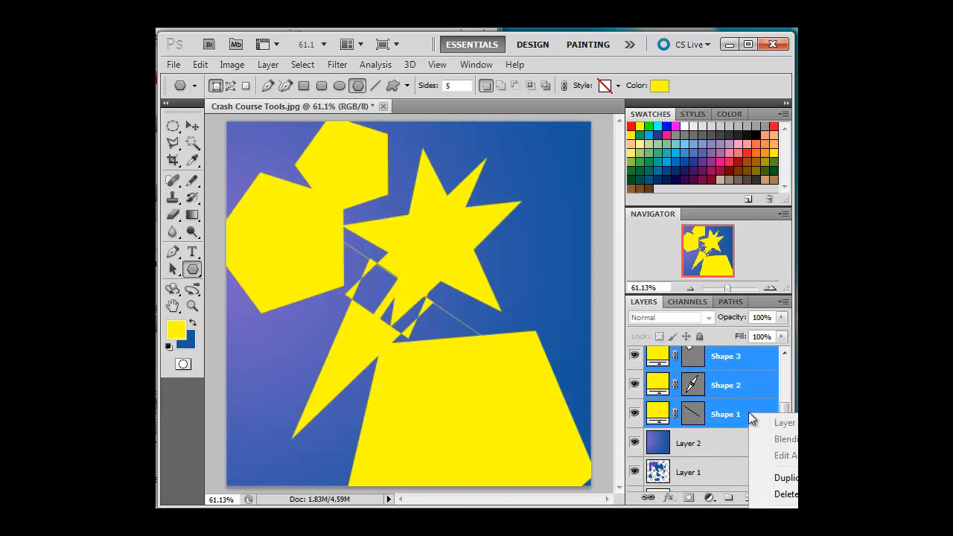
click(791, 533)
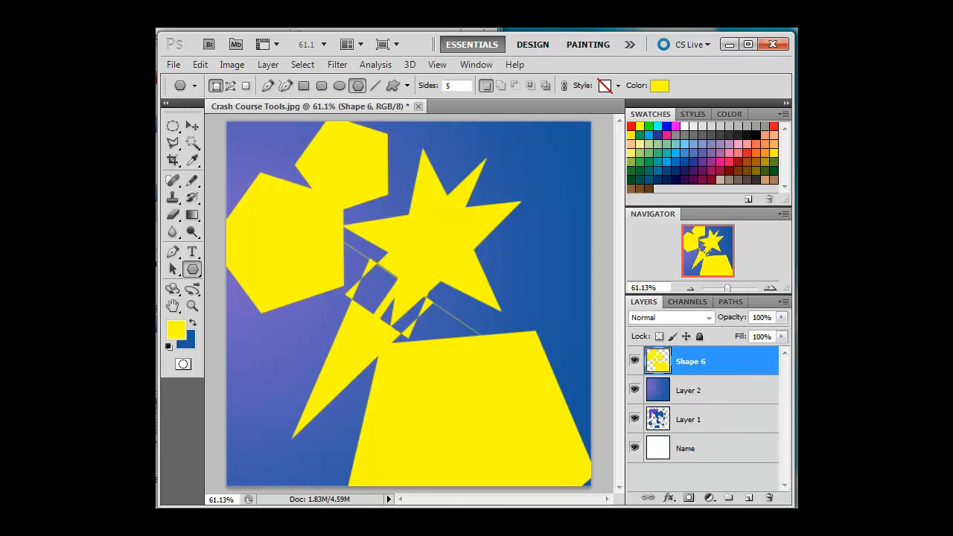
click(634, 362)
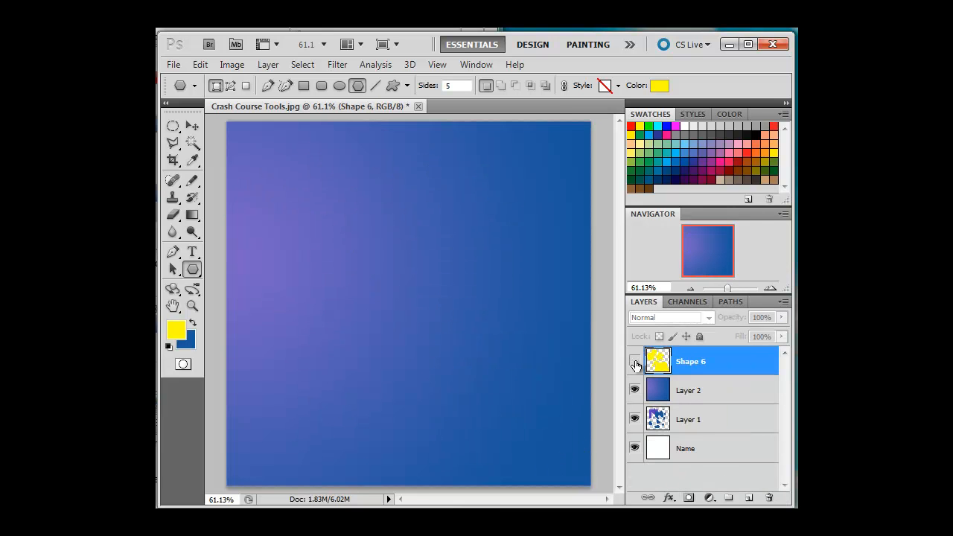
click(635, 363)
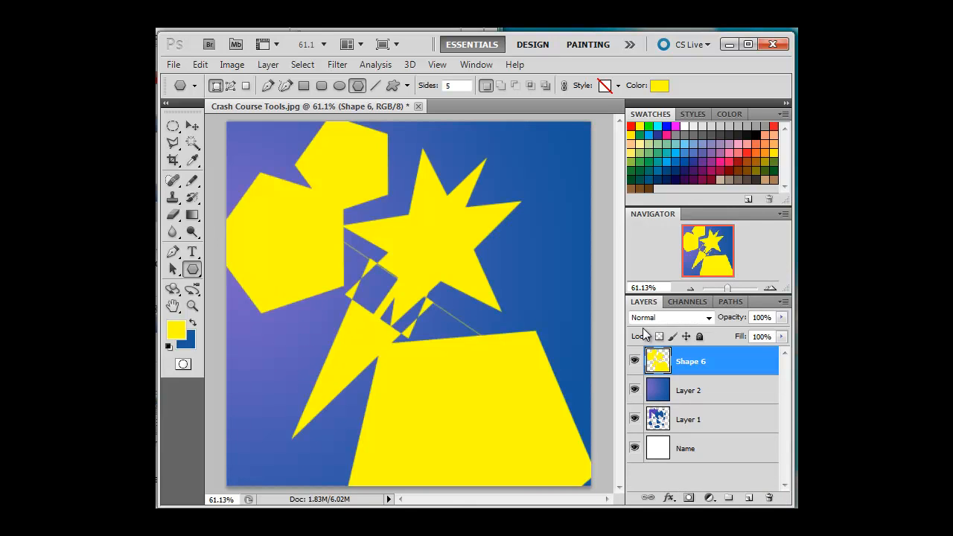
View the GIF export settings in Save for Web & Devices and cancel without saving.
click(201, 65)
mouse_move(173, 69)
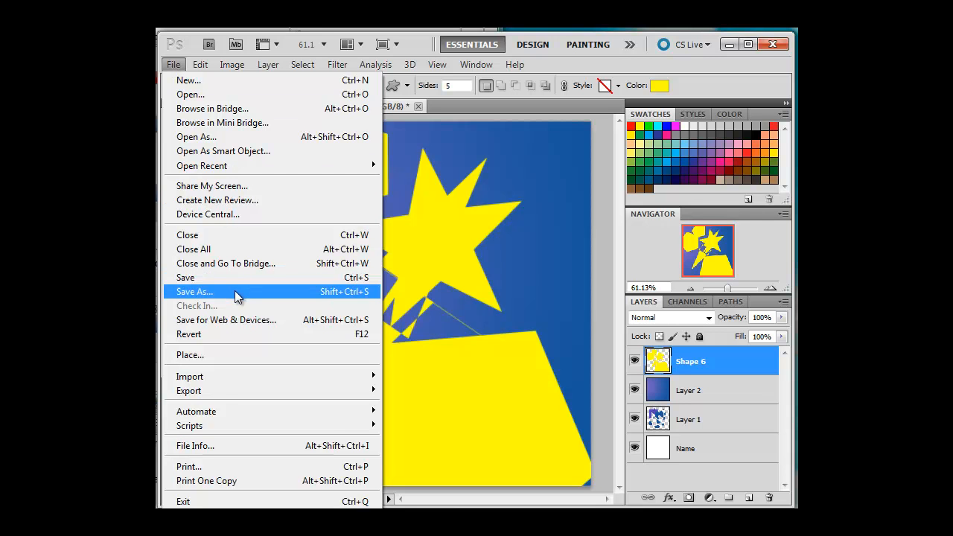
click(235, 320)
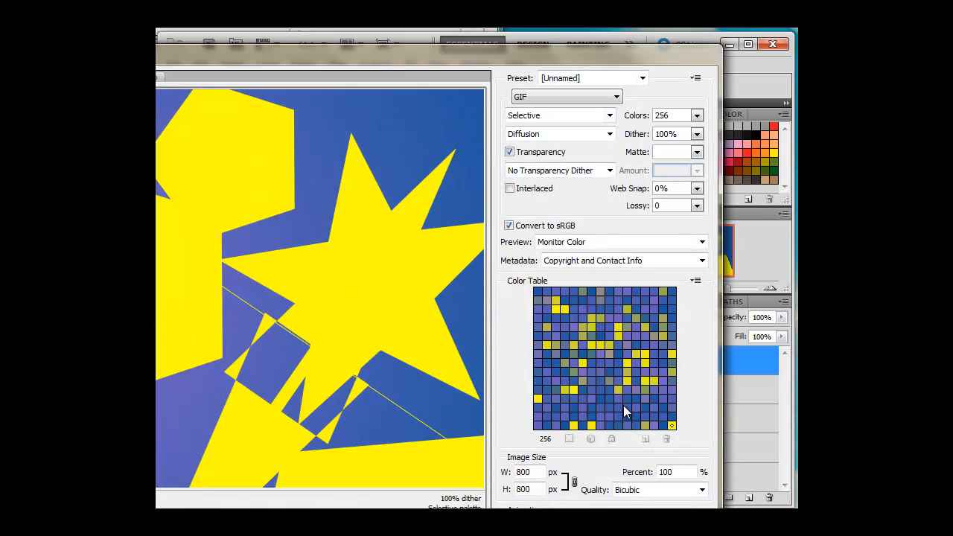
drag(506, 58, 531, 27)
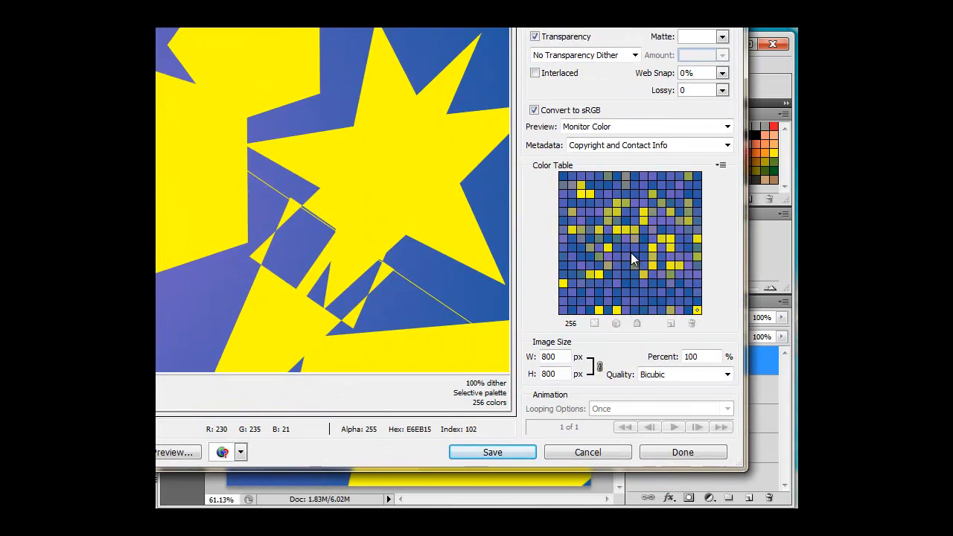
click(592, 446)
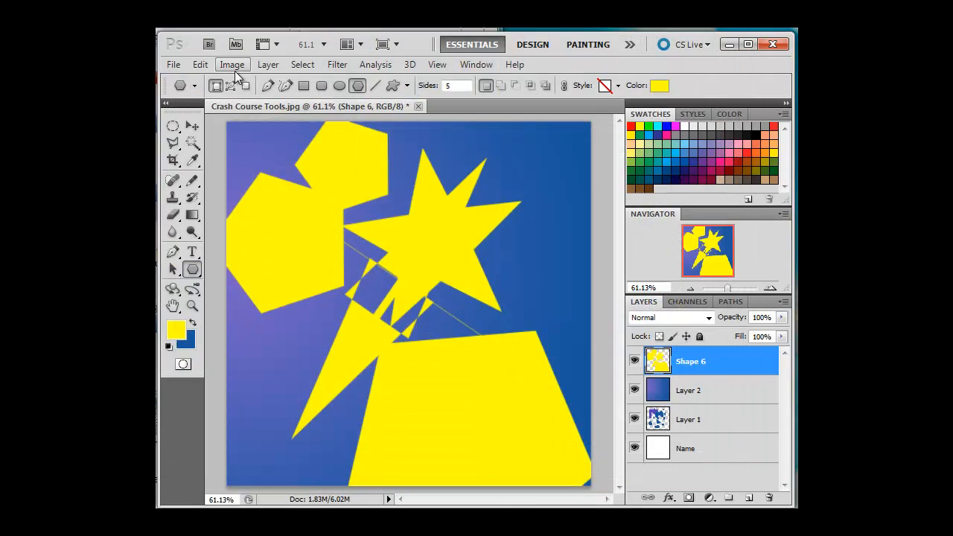
Examine the General, Transparency & Gamut, Guides, Grid & Slices and Units & Rulers pages of the Preferences.
click(175, 65)
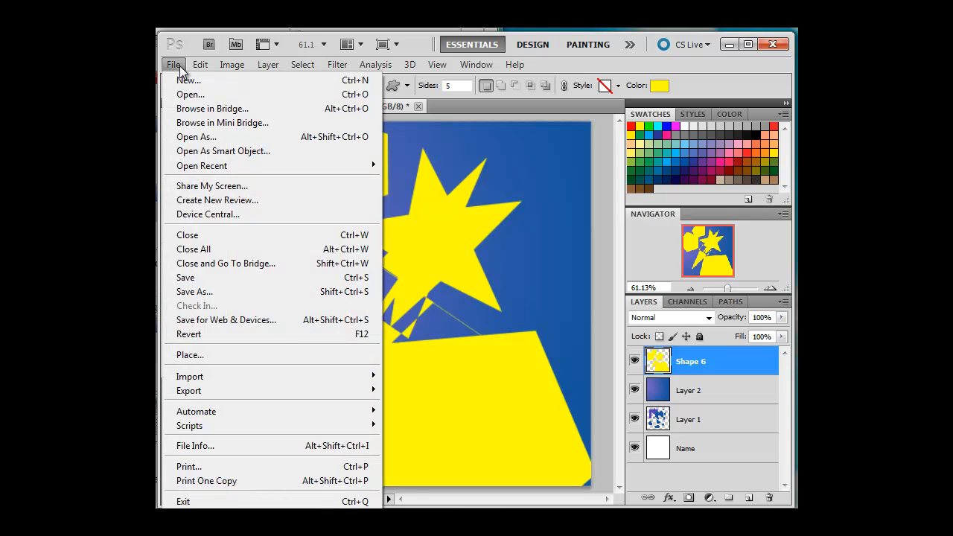
mouse_move(201, 69)
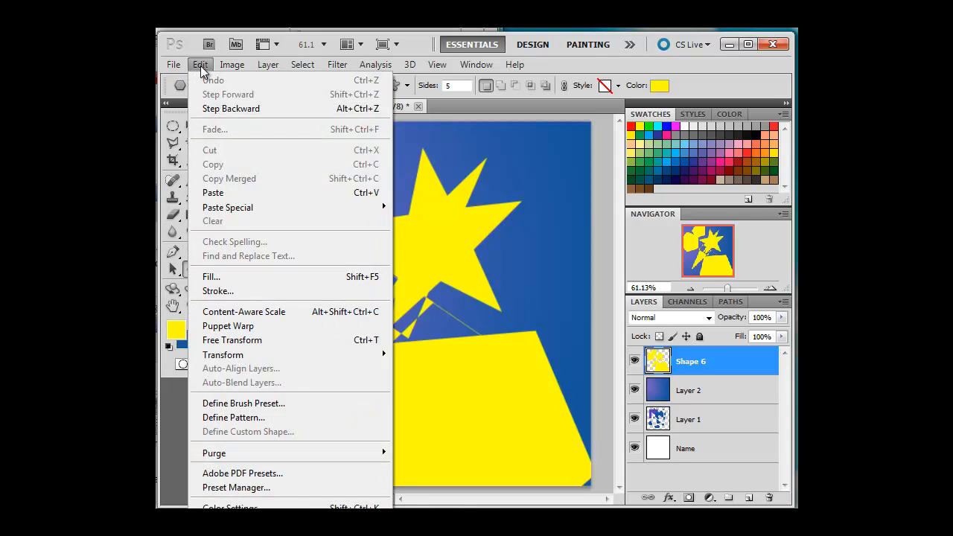
mouse_move(283, 364)
click(418, 534)
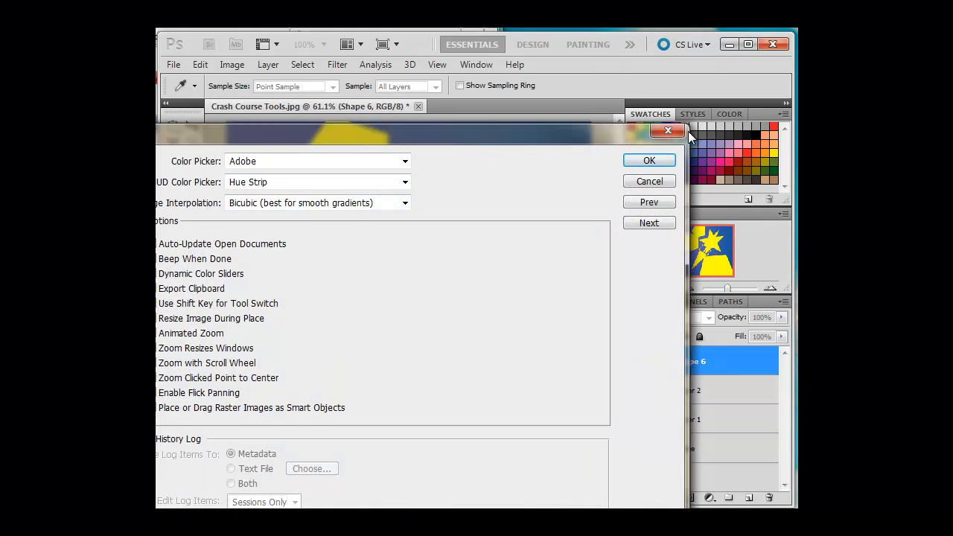
drag(401, 134, 596, 42)
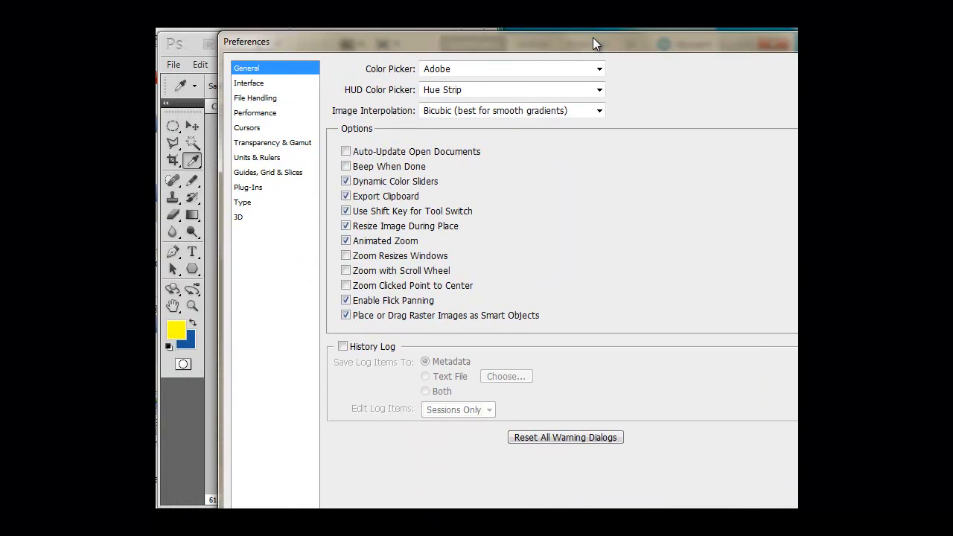
click(271, 149)
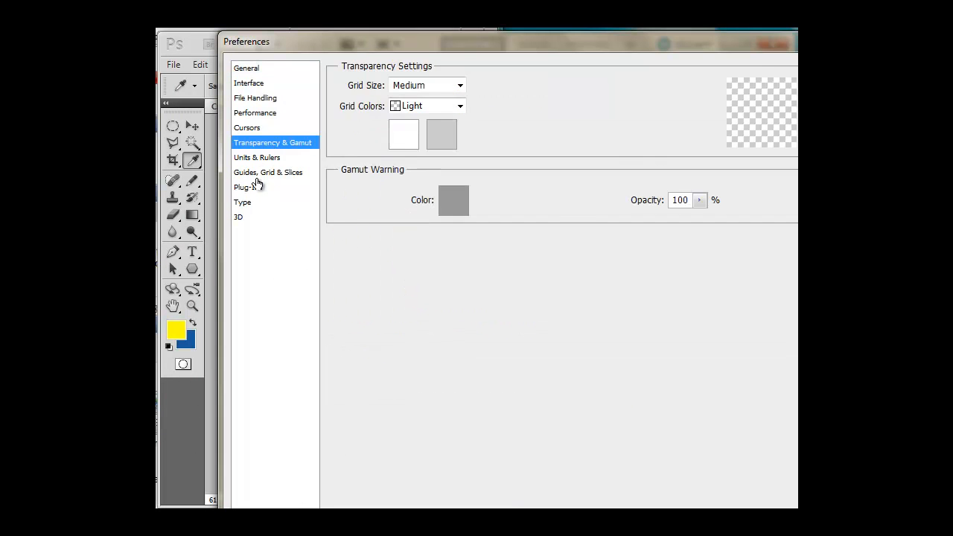
click(254, 178)
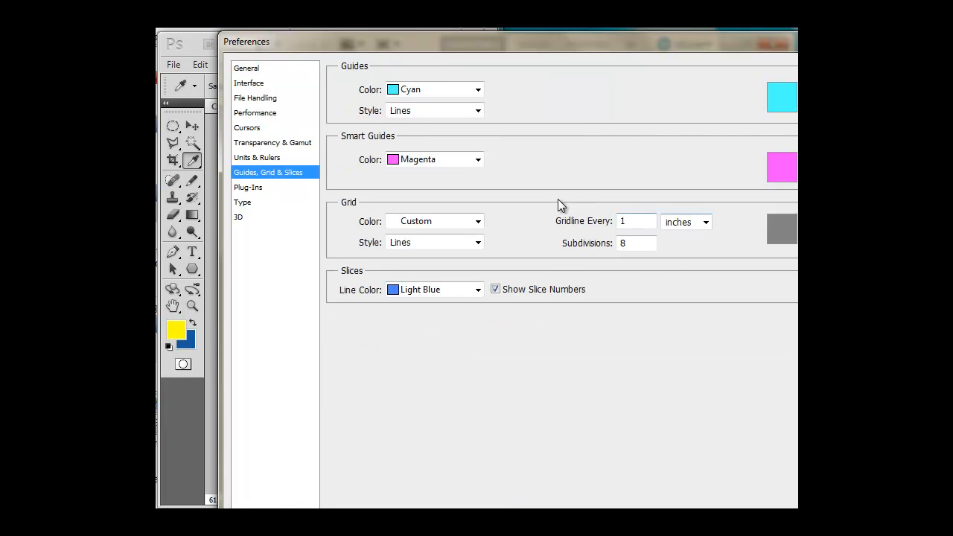
click(632, 246)
click(275, 161)
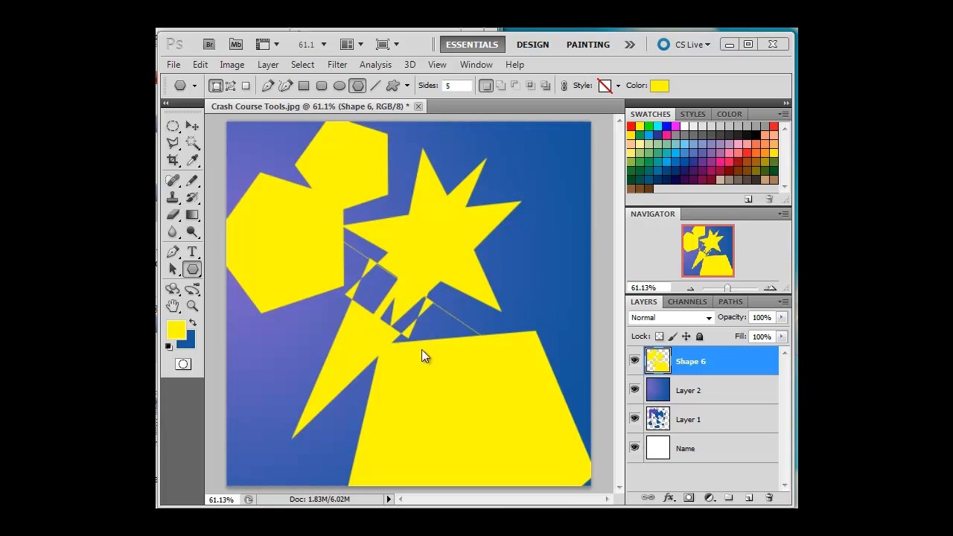
Resize the image to a width of 400 pixels without constraining its proportions.
click(232, 64)
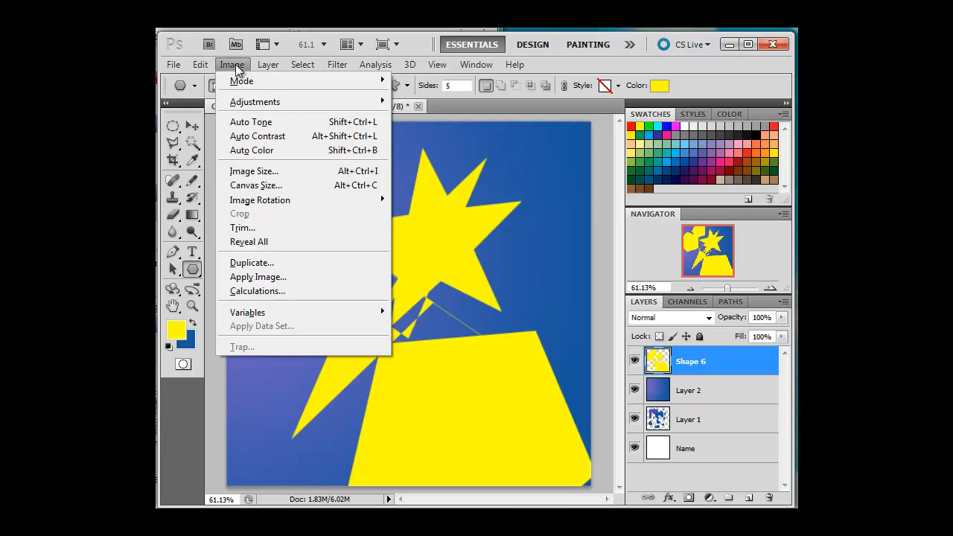
click(253, 172)
drag(624, 156, 526, 213)
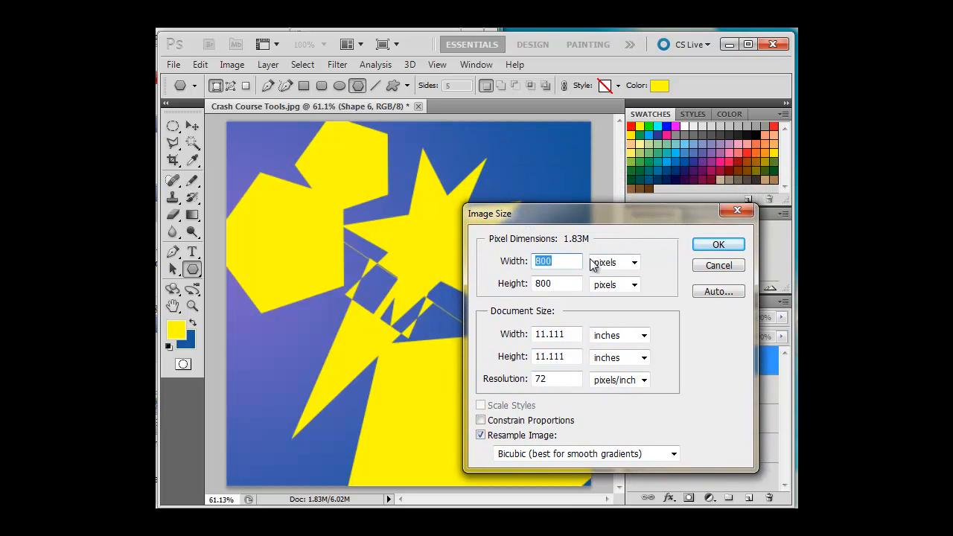
click(548, 261)
drag(551, 261, 530, 262)
text(400)
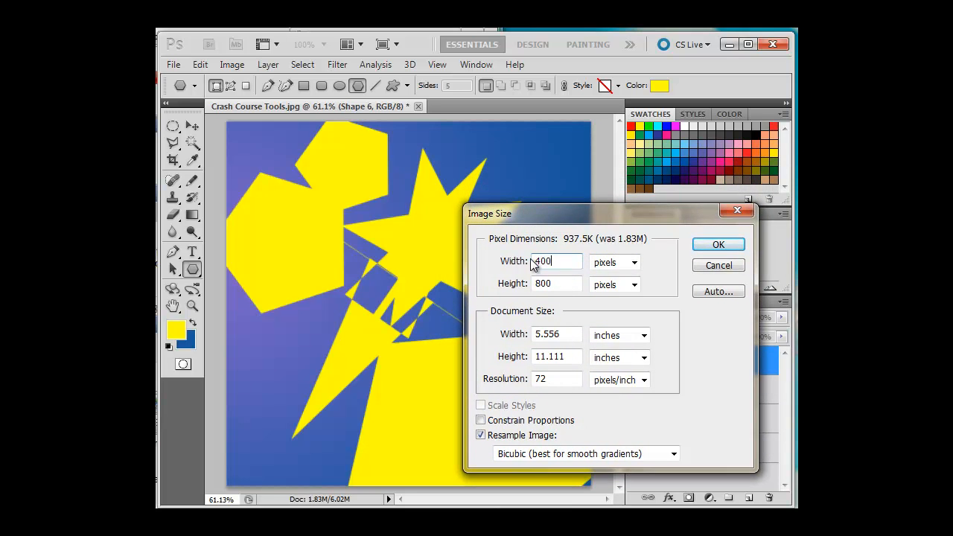
click(716, 248)
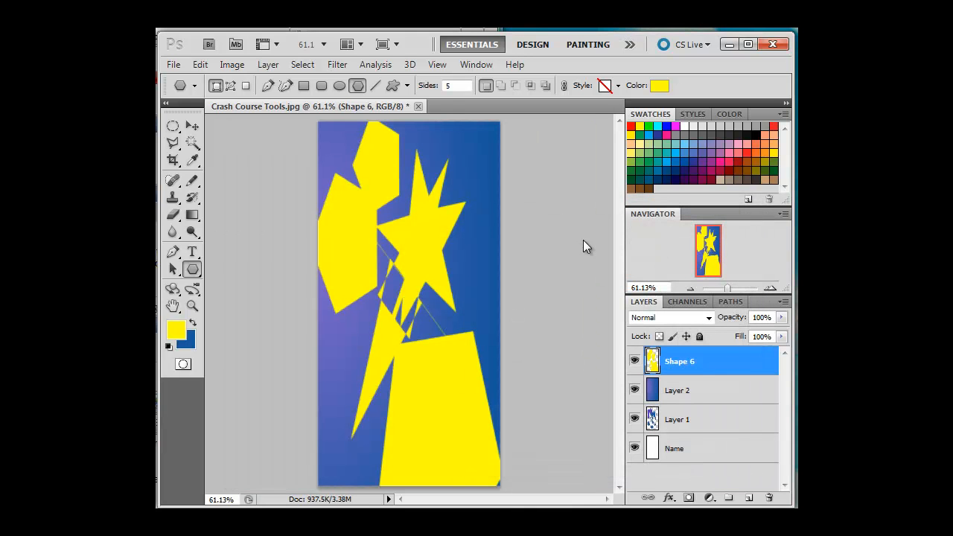
Resize the image to a width of 800 pixels without constraining its proportions.
click(229, 66)
click(243, 166)
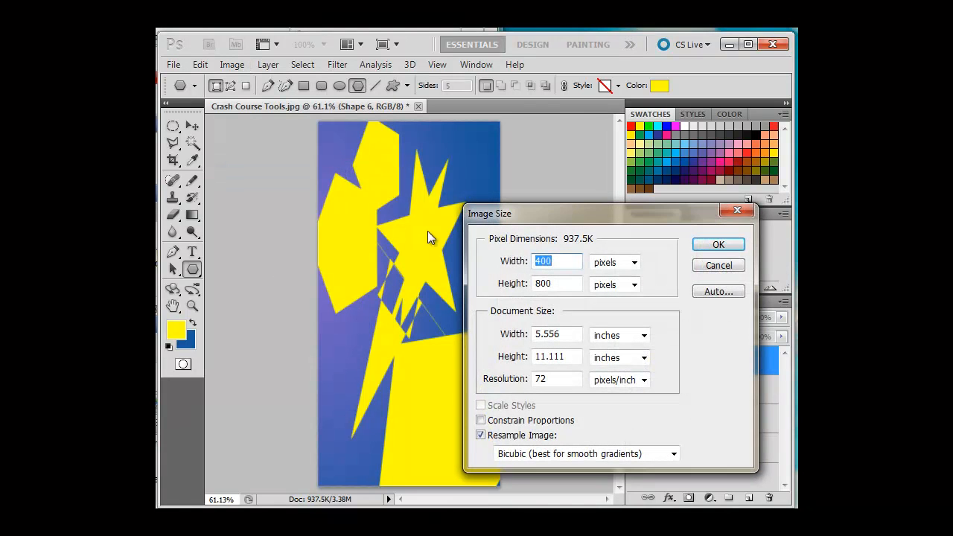
drag(542, 262, 530, 262)
text(8)
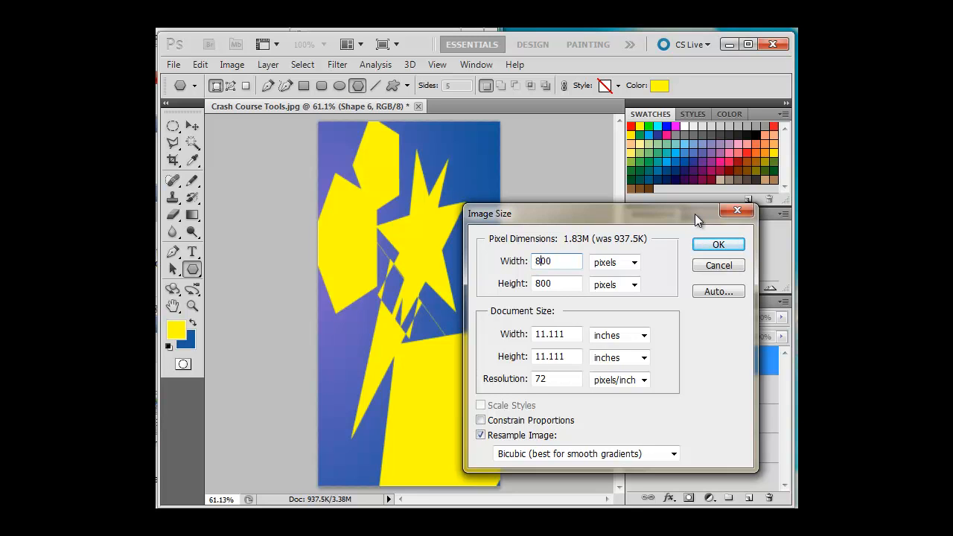
click(716, 249)
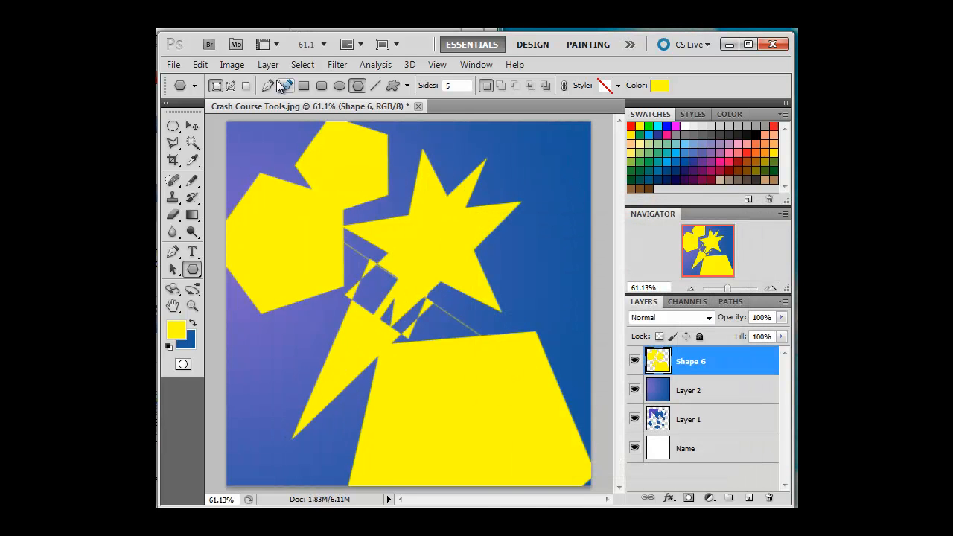
Extend the canvas width to 150 percent with the anchor at the middle of the left edge.
click(231, 65)
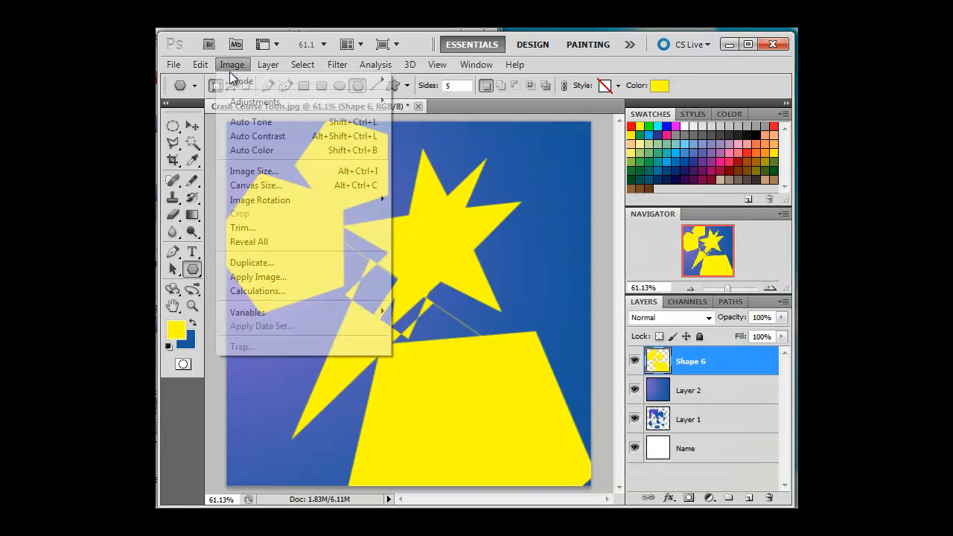
click(286, 185)
drag(454, 401, 363, 126)
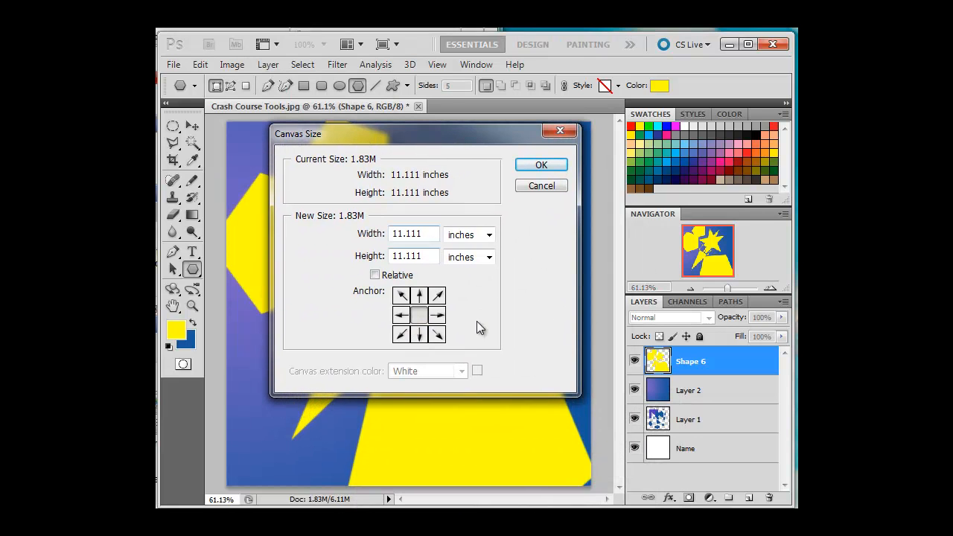
click(402, 315)
click(476, 237)
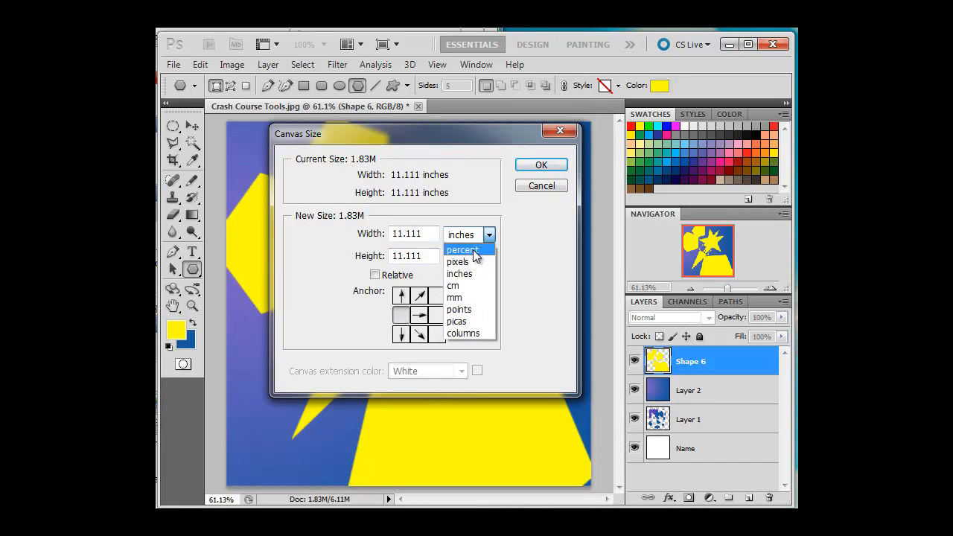
click(482, 251)
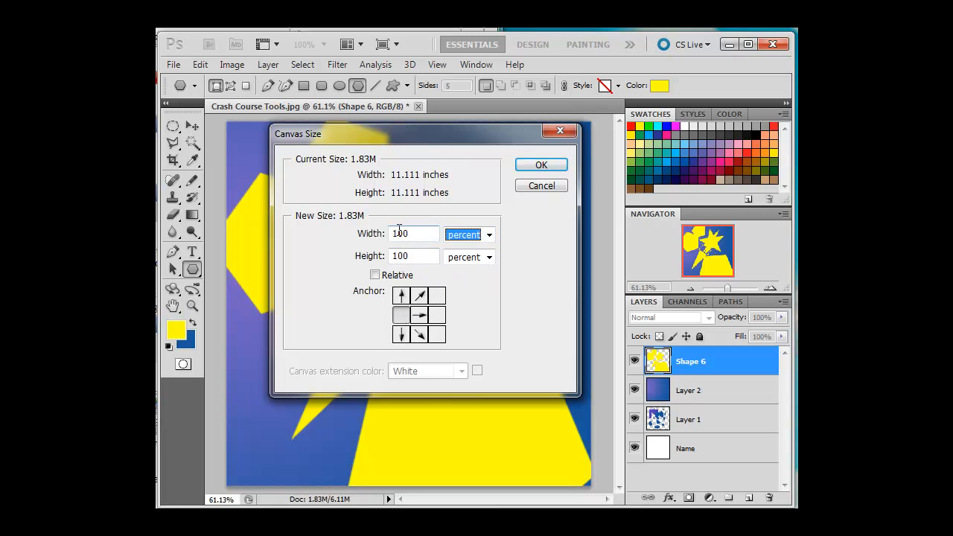
click(399, 231)
double_click(411, 234)
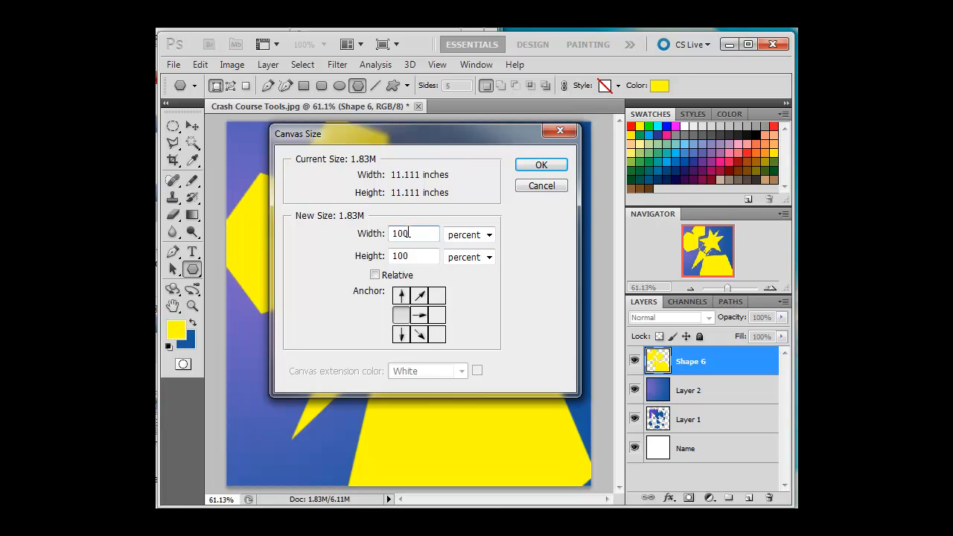
text(150)
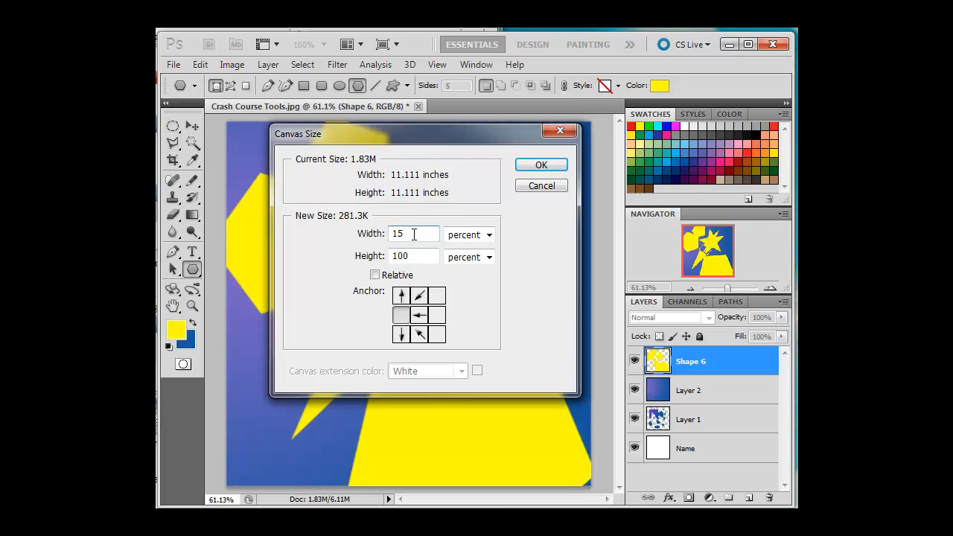
click(536, 170)
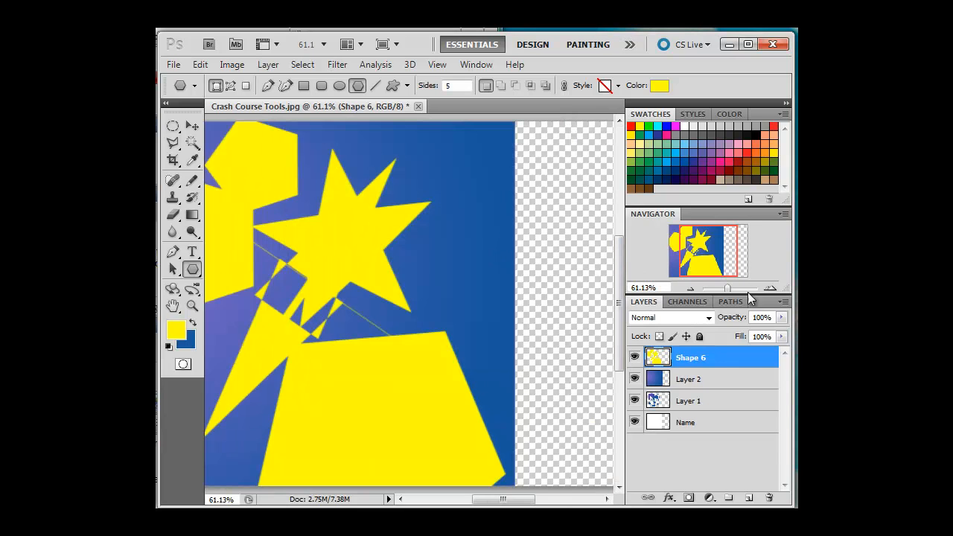
Undo the canvas size change and fit the whole image on screen.
drag(728, 290, 727, 290)
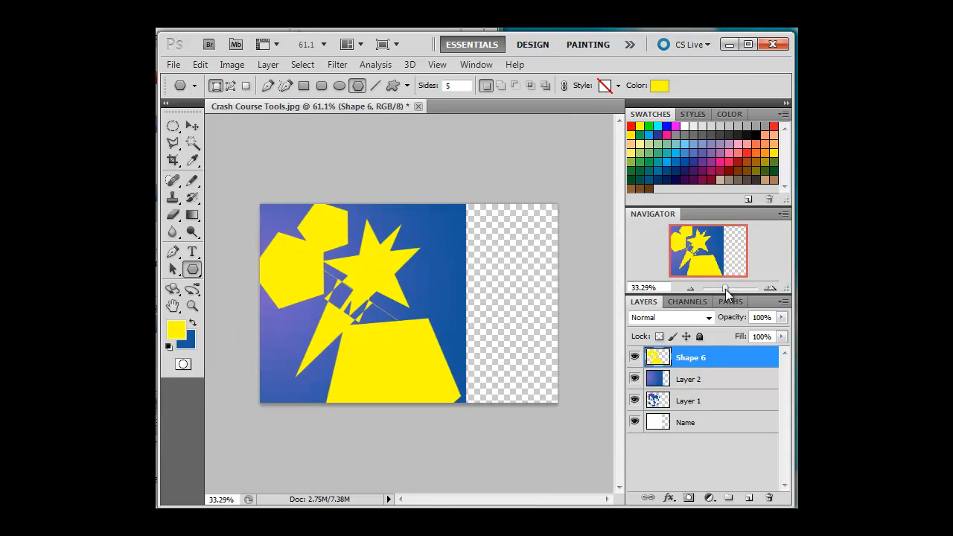
key(ctrl+z)
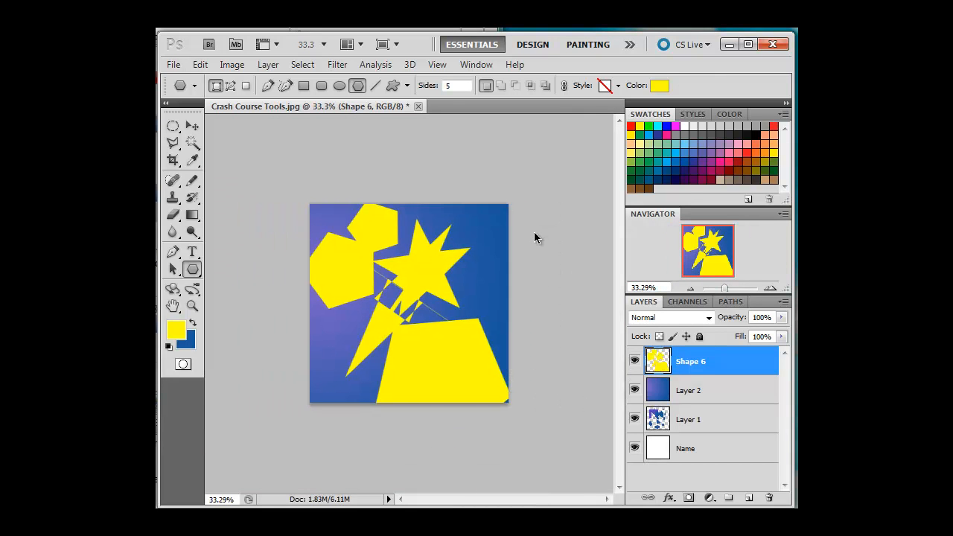
key(ctrl+0)
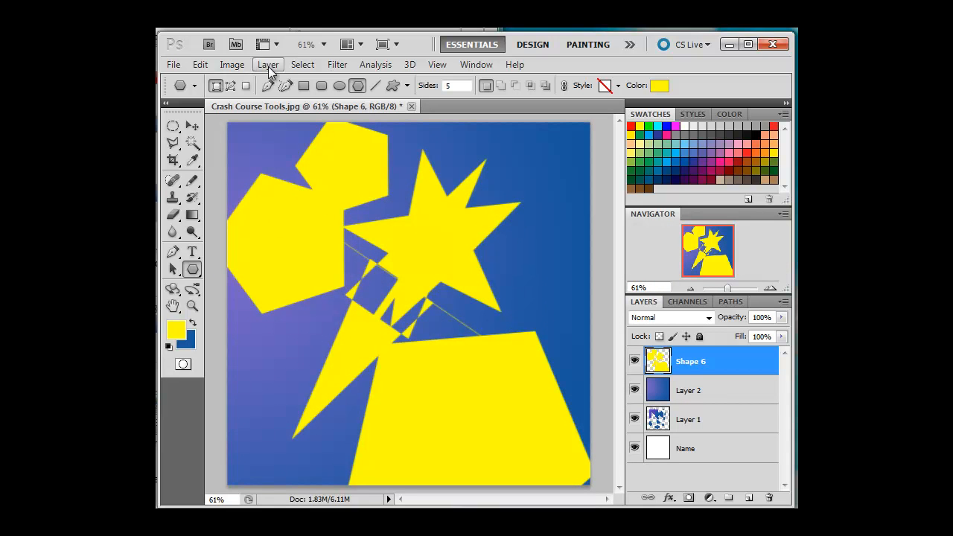
click(233, 65)
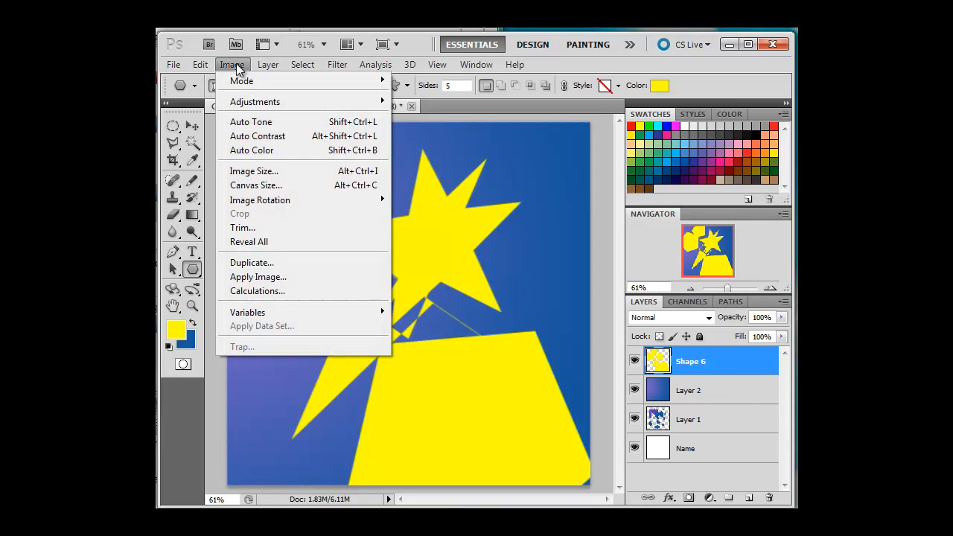
mouse_move(295, 200)
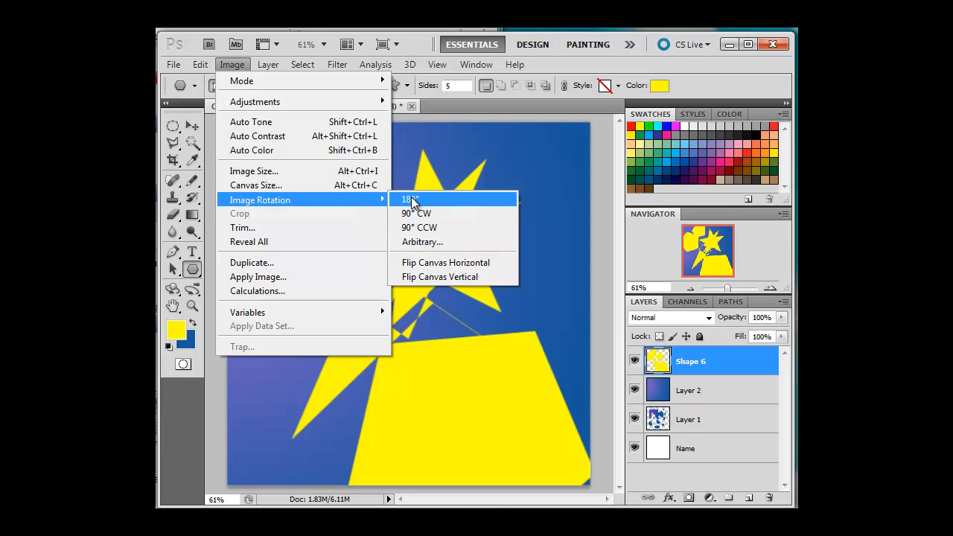
mouse_move(276, 65)
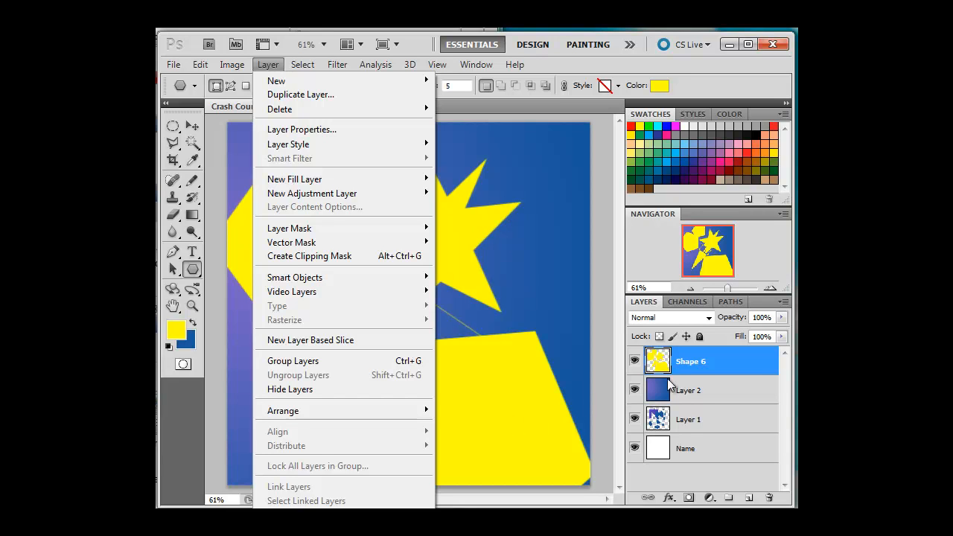
Select the Shape 6 and Layer 1 layers without Layer 2 and merge them into one layer.
click(713, 385)
shift+click(713, 373)
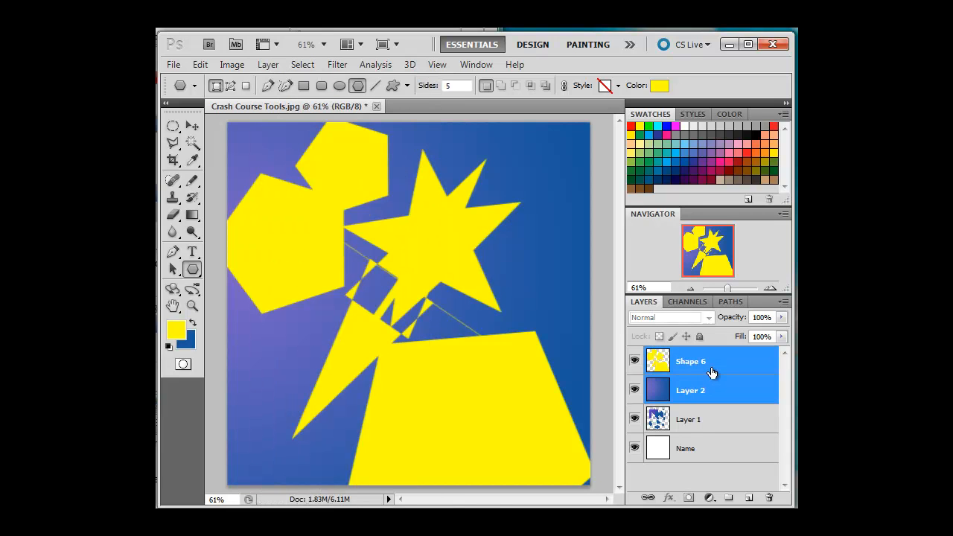
click(721, 427)
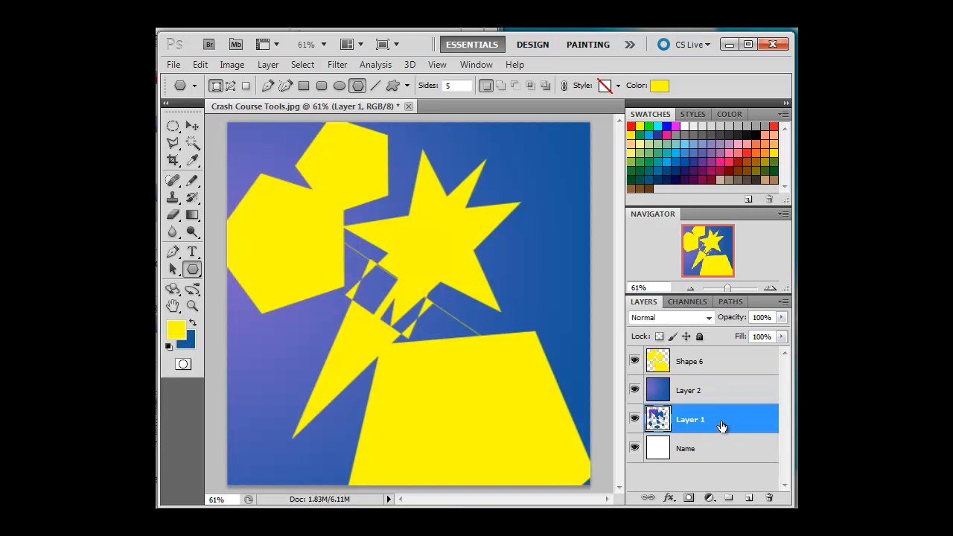
shift+click(713, 366)
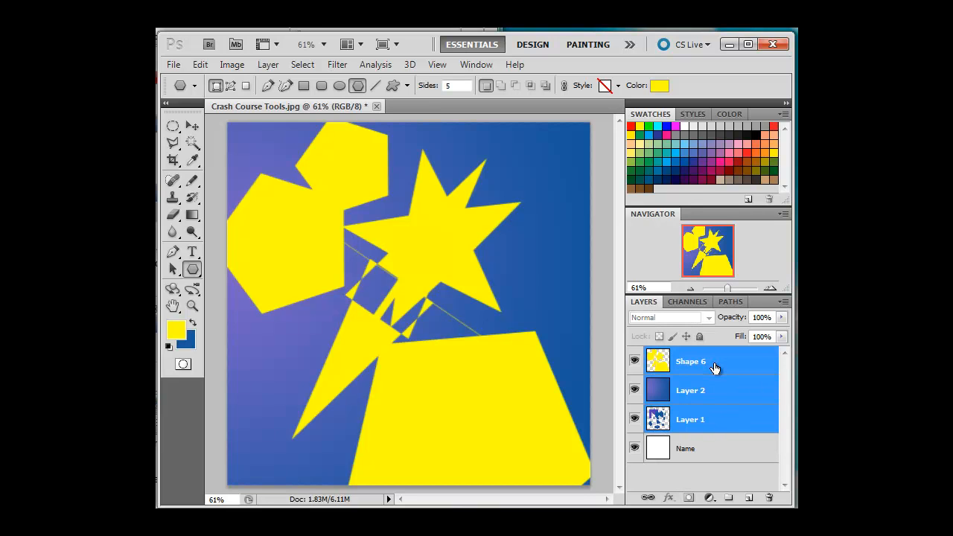
ctrl+click(714, 390)
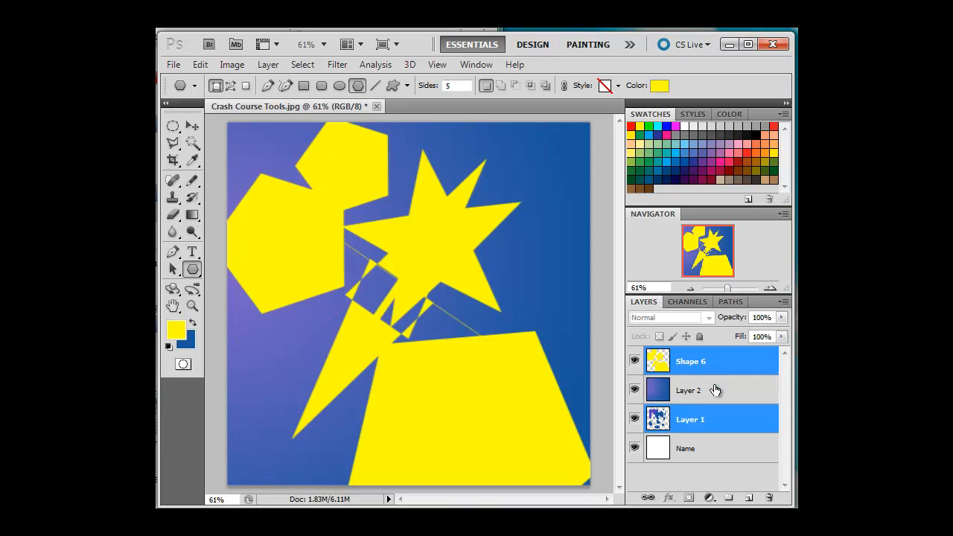
right_click(715, 420)
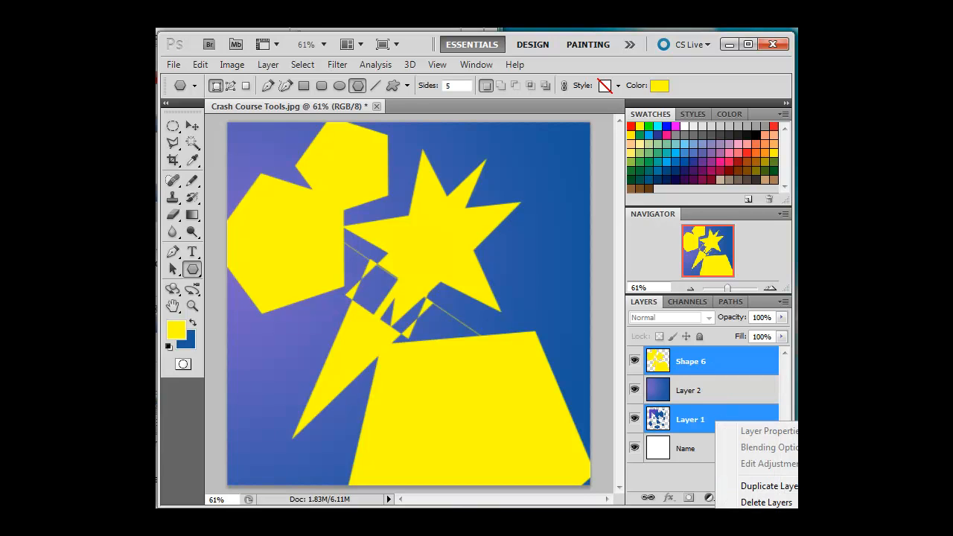
click(767, 502)
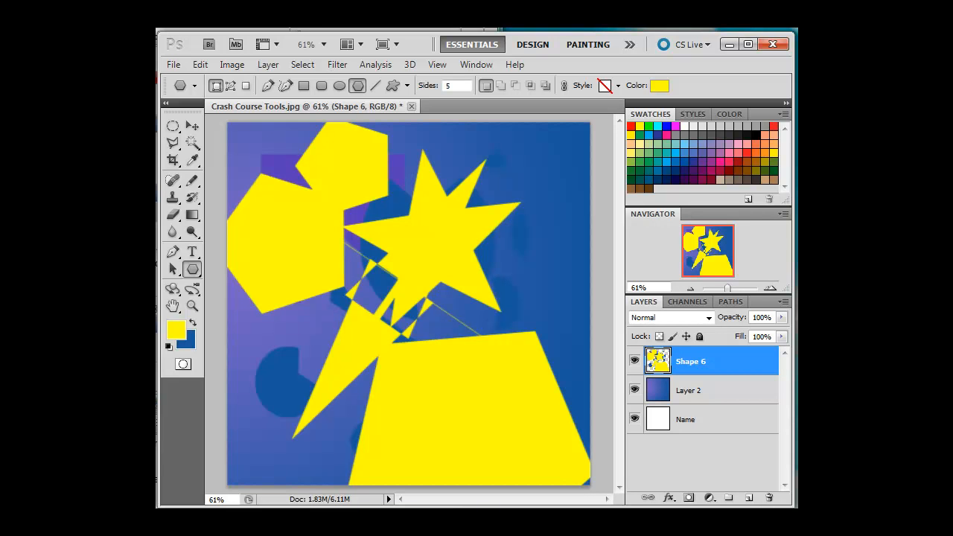
Hide and show the merged Shape 6 layer, and hide Layer 2.
click(634, 362)
click(635, 362)
click(634, 391)
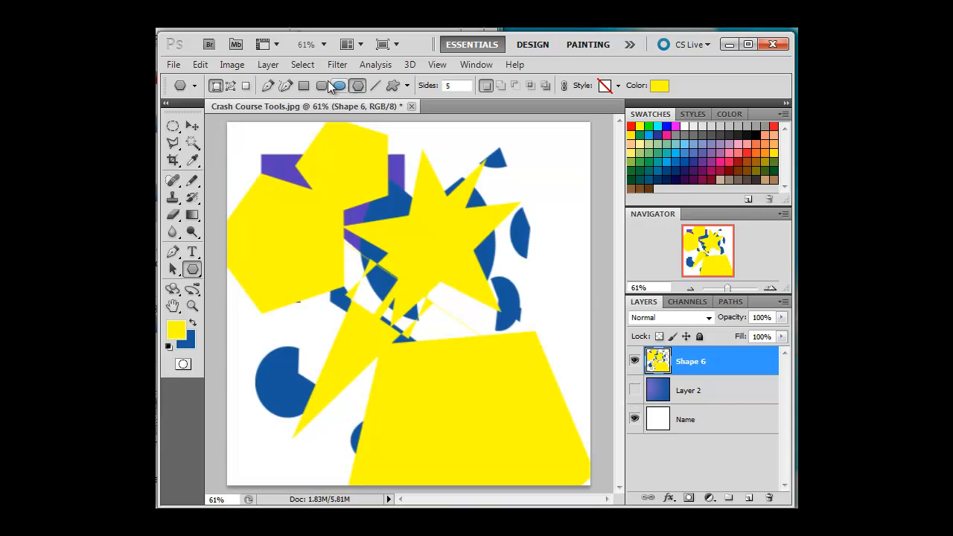
click(267, 65)
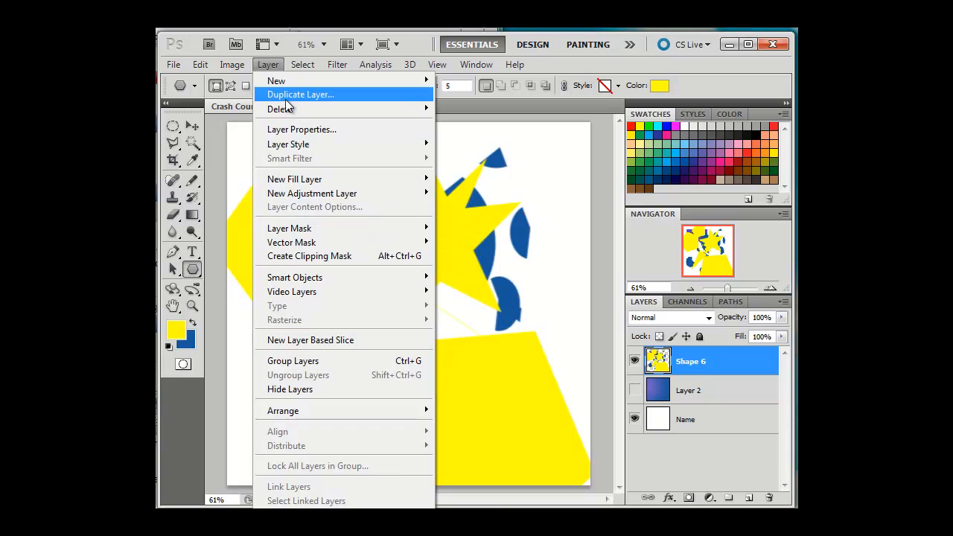
mouse_move(298, 82)
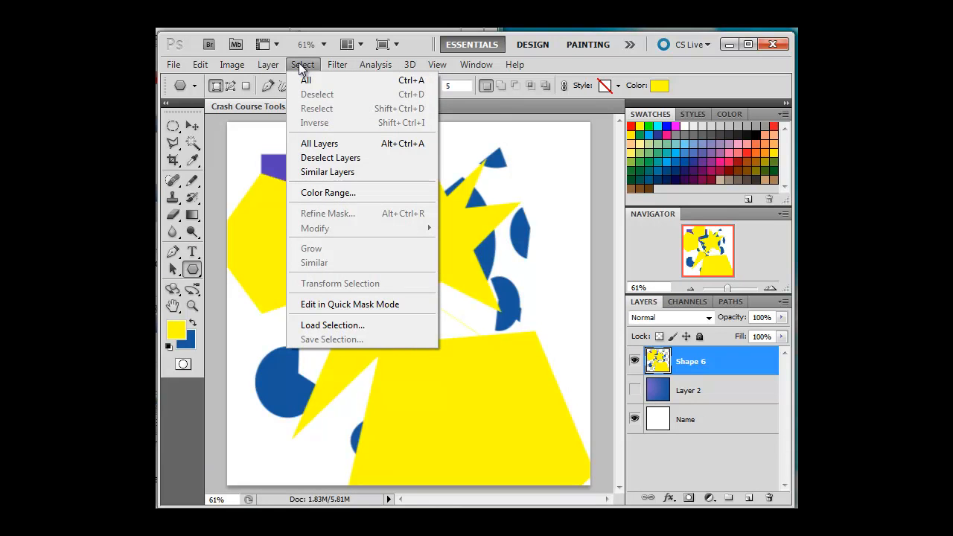
mouse_move(337, 67)
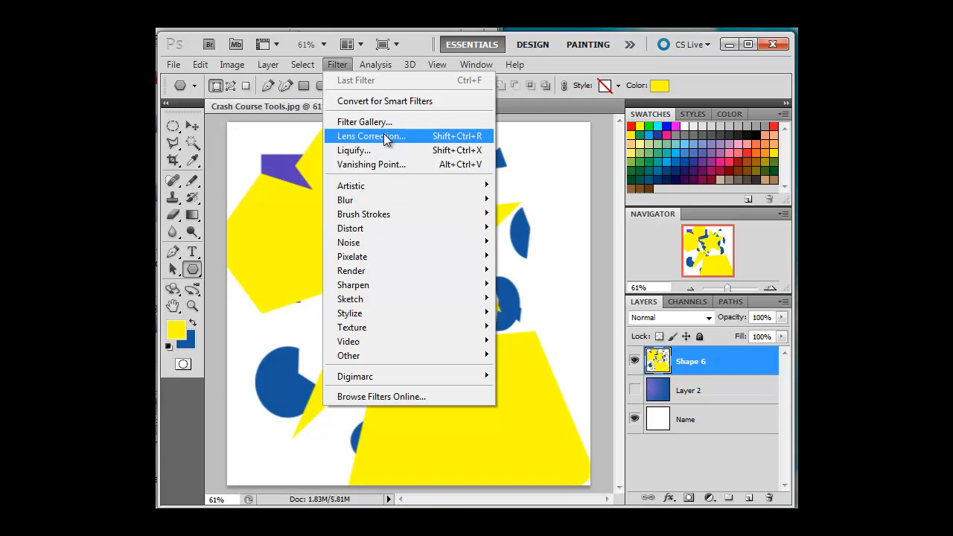
mouse_move(370, 72)
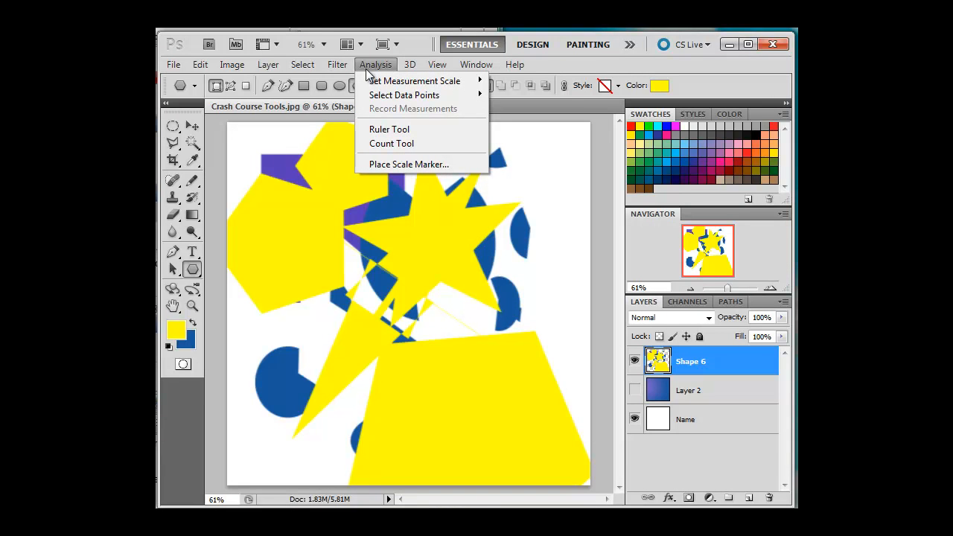
mouse_move(431, 62)
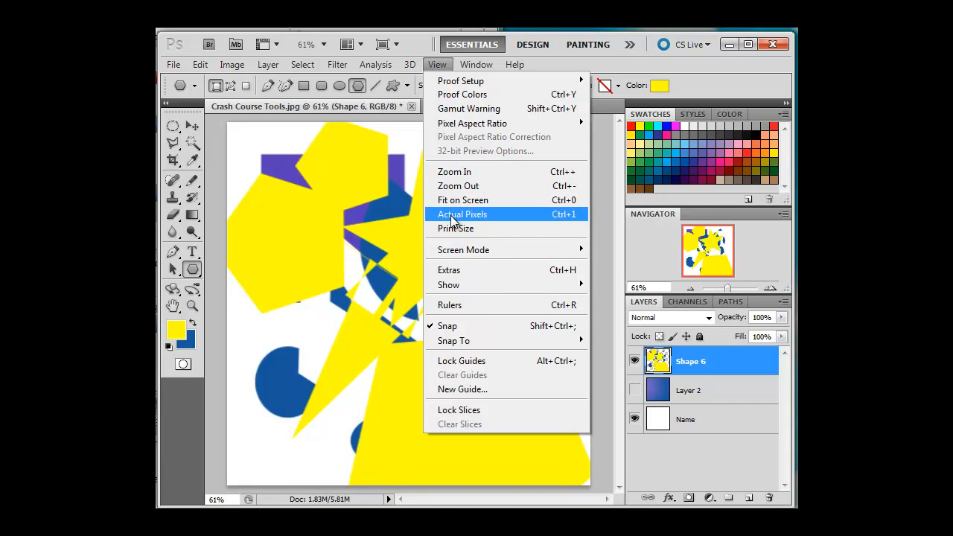
Zoom in on the star with the Zoom tool, and scale the view so the image fills the screen.
click(192, 307)
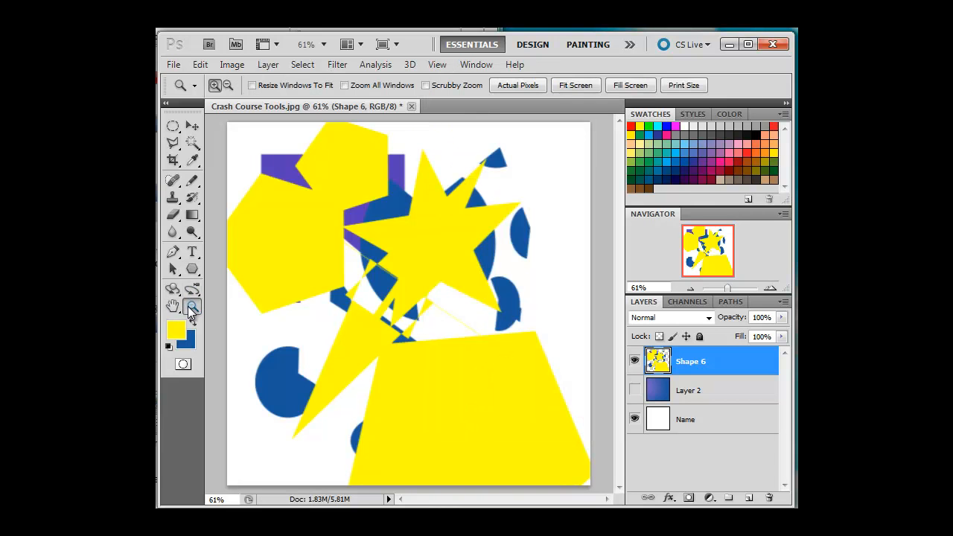
drag(253, 203, 565, 395)
drag(349, 186, 501, 339)
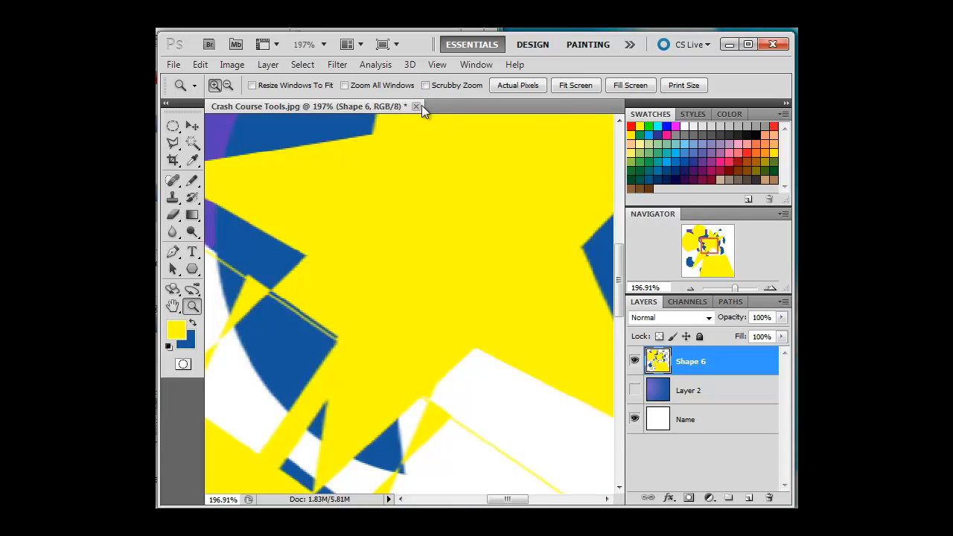
click(630, 86)
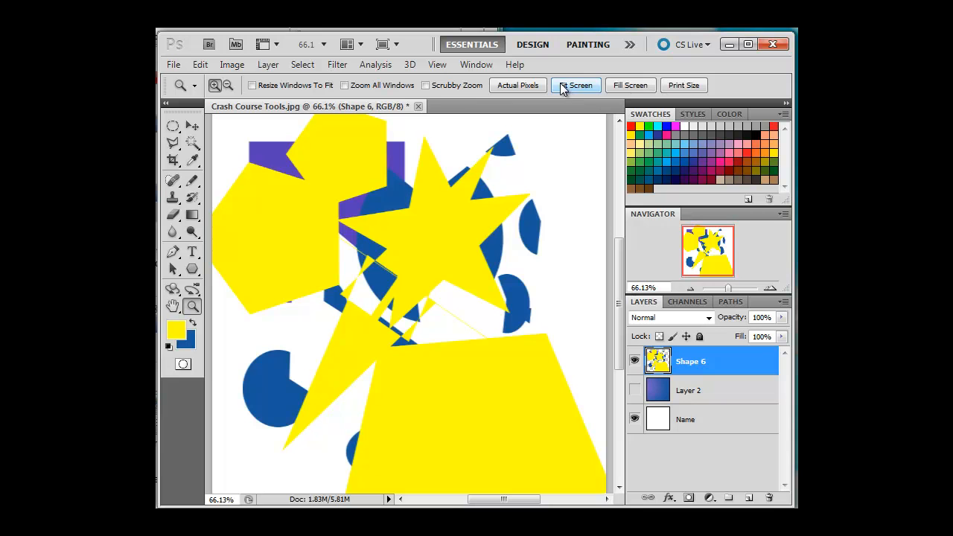
Turn on Extras to display the grid over the image, and zoom in on the star's lower part.
click(437, 66)
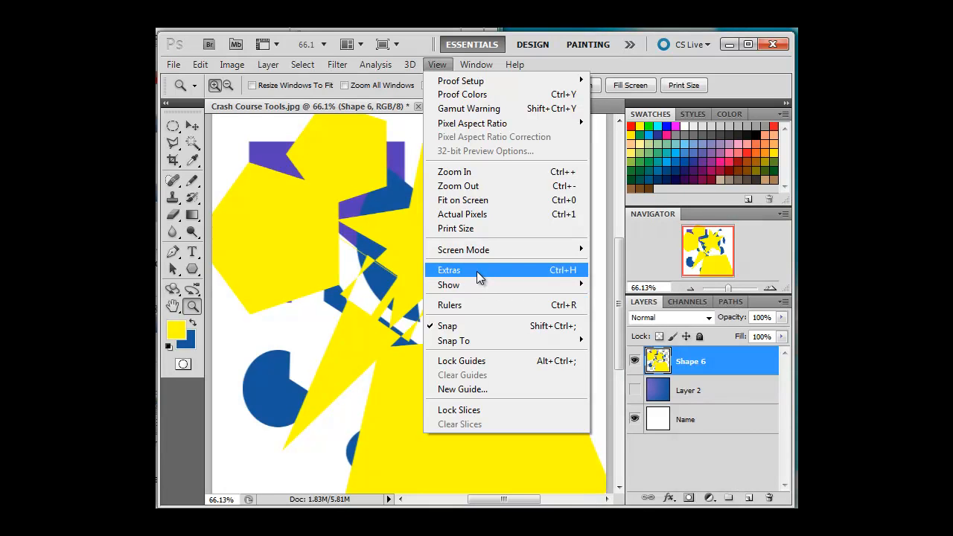
click(478, 273)
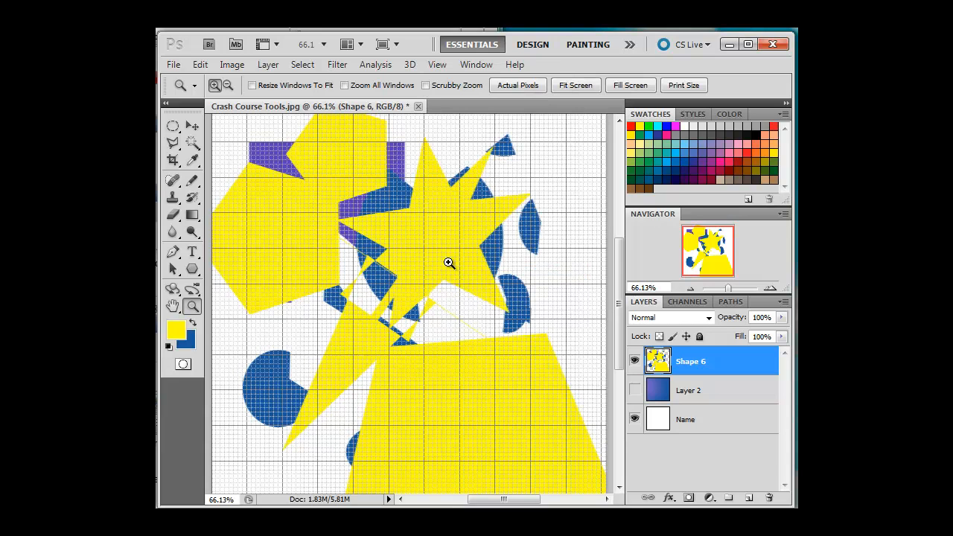
drag(398, 254, 482, 339)
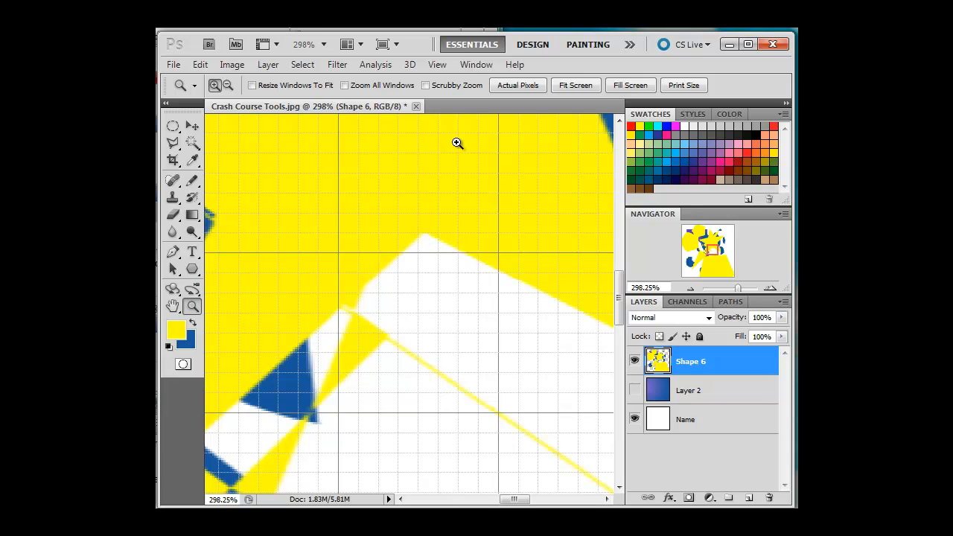
click(476, 65)
mouse_move(438, 65)
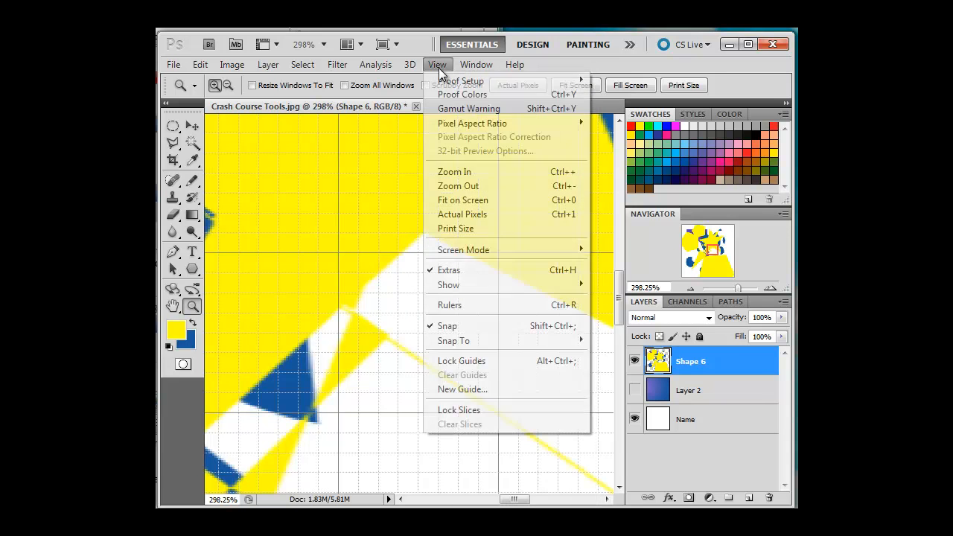
mouse_move(547, 283)
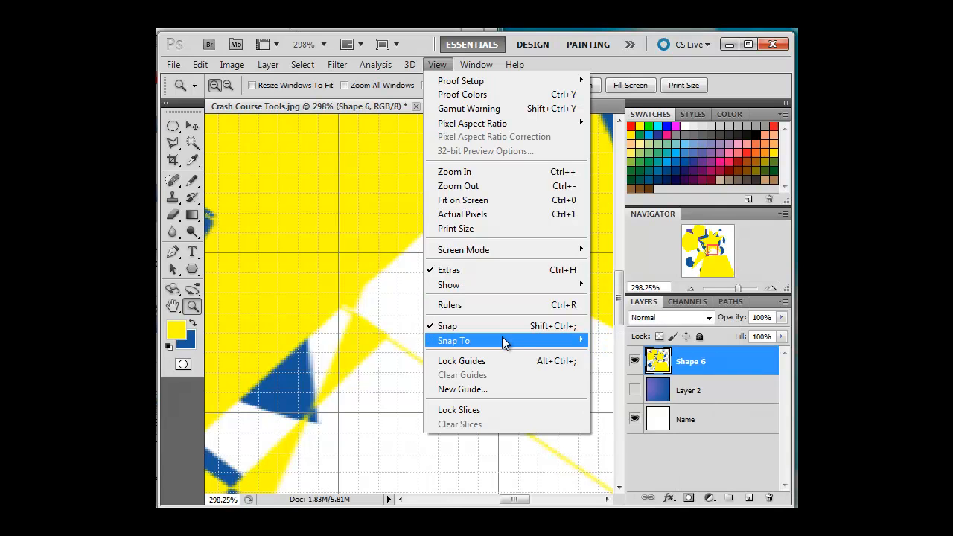
mouse_move(521, 341)
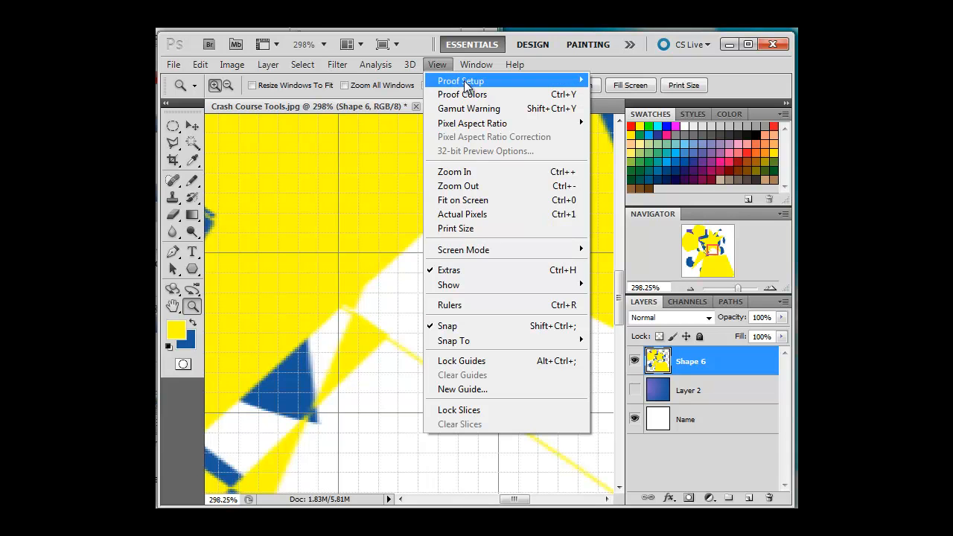
mouse_move(474, 71)
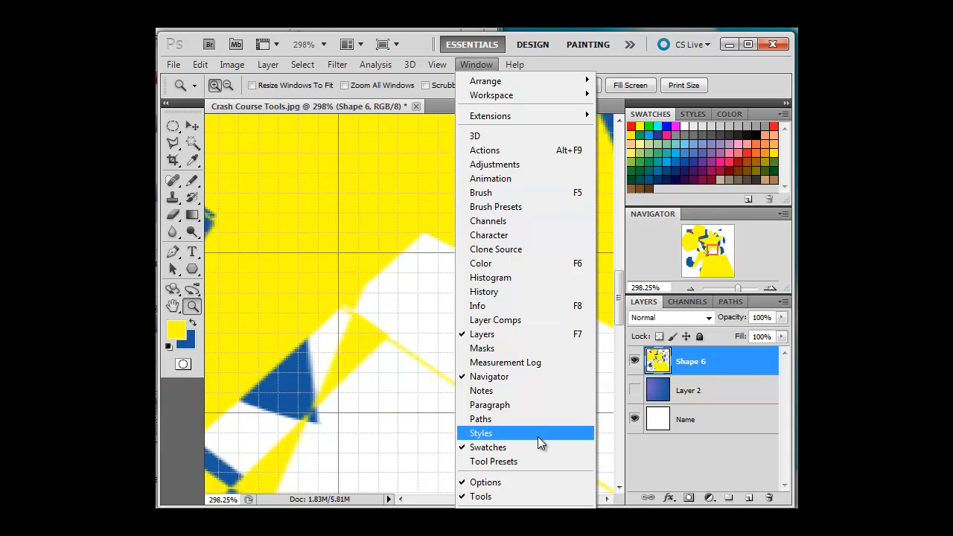
click(674, 509)
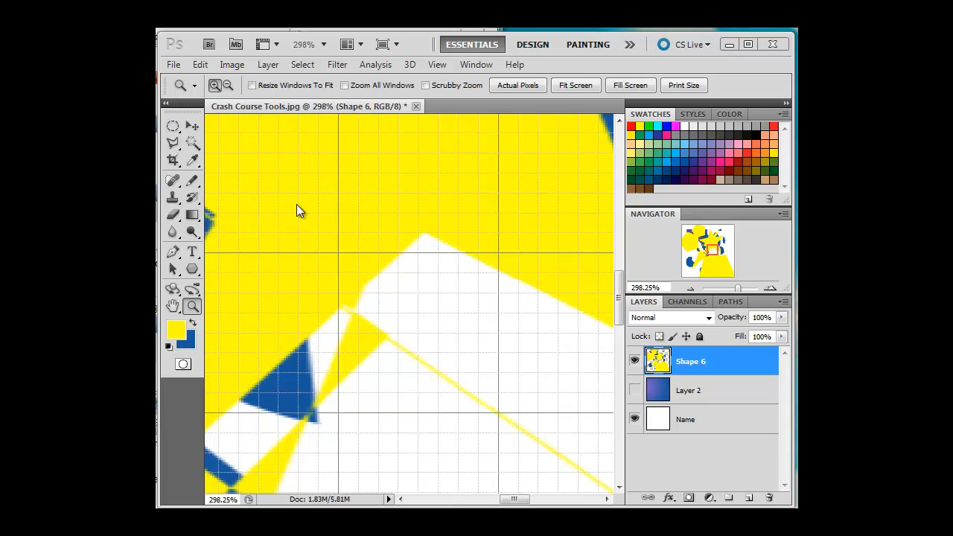
Switch the toolbox between its single-column and double-column layouts twice, ending with the double column.
click(163, 104)
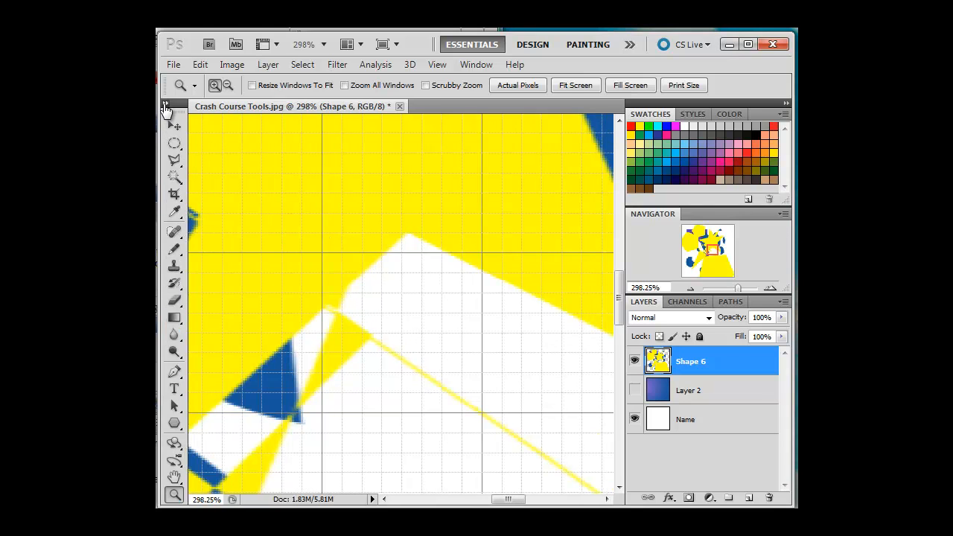
click(165, 104)
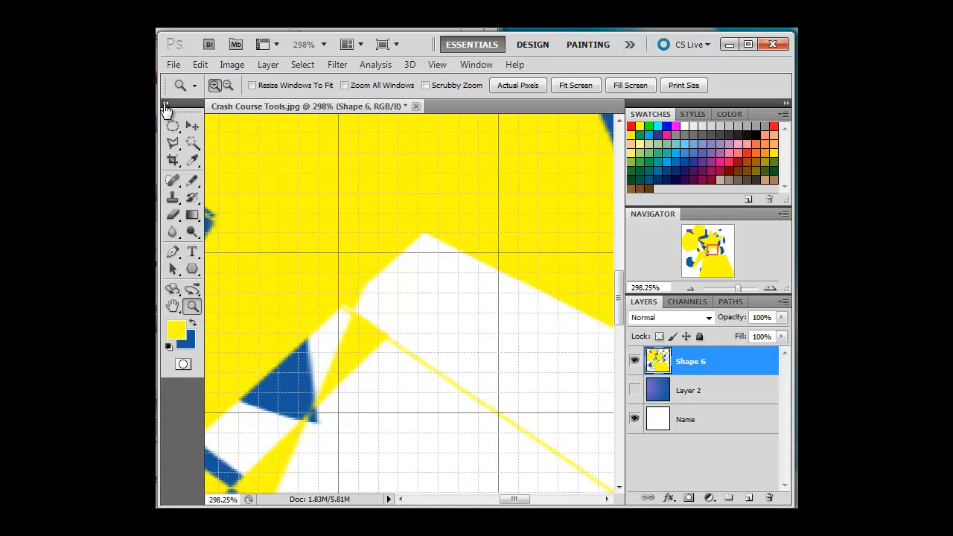
click(164, 104)
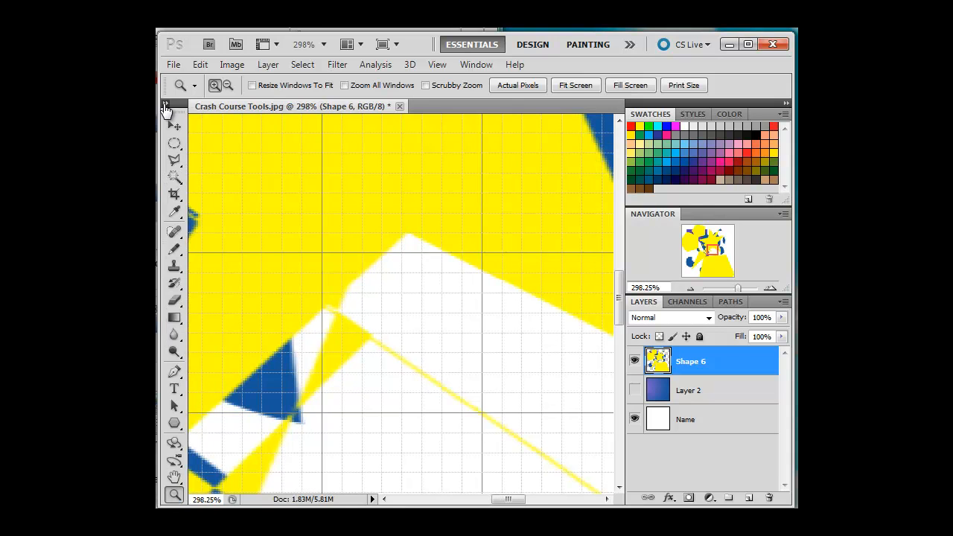
click(165, 104)
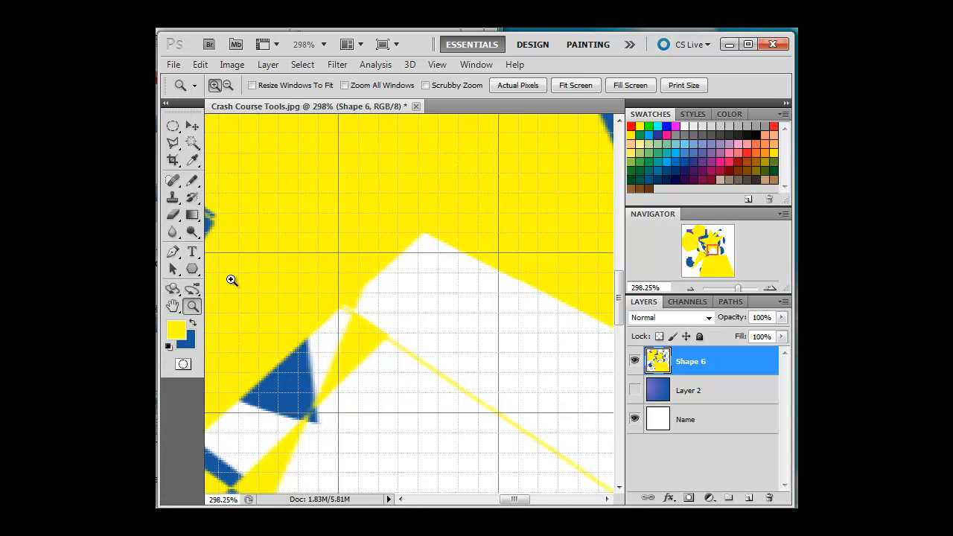
Move the Swatches panel into its own group below Styles and Color, and show the Color panel.
drag(644, 117, 648, 208)
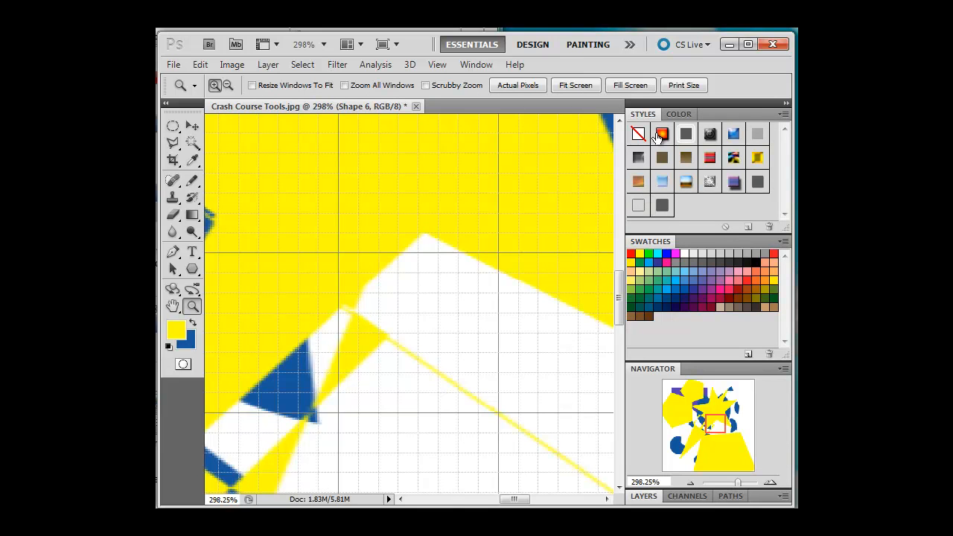
click(679, 116)
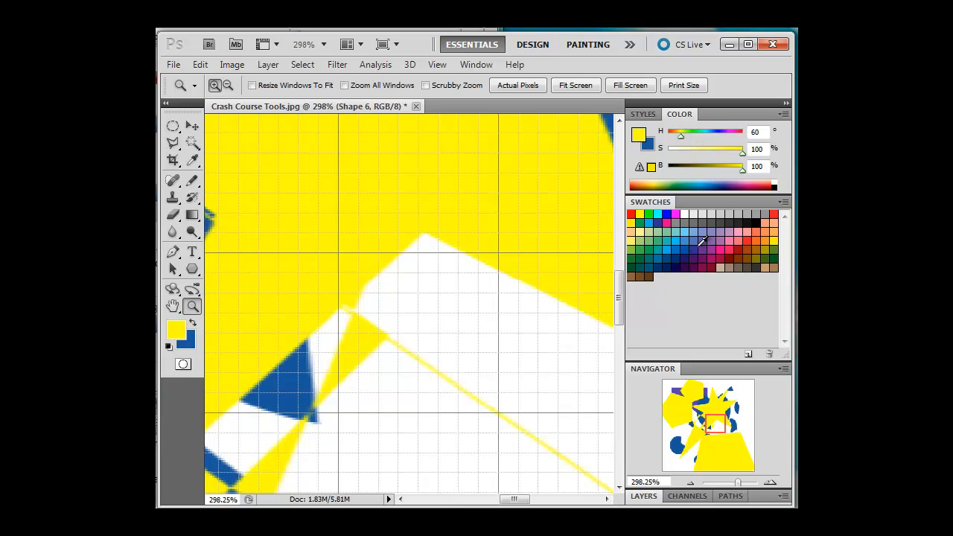
Try several gray swatches as the foreground color, ending with a dark gray of 33% brightness.
click(700, 216)
click(705, 223)
click(707, 224)
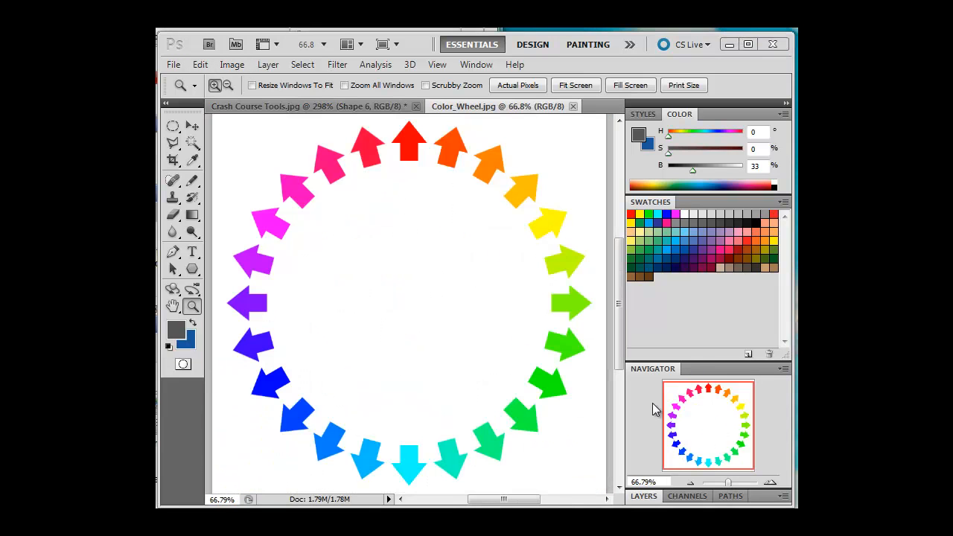
Sample the red arrow of the color wheel with the Eyedropper tool and switch the Color panel to RGB sliders.
click(193, 161)
click(410, 138)
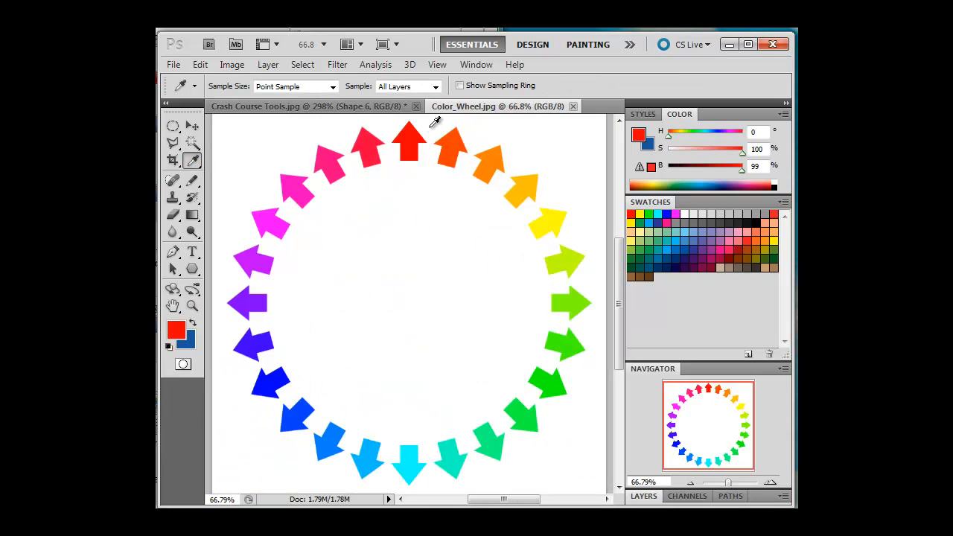
click(784, 114)
click(788, 137)
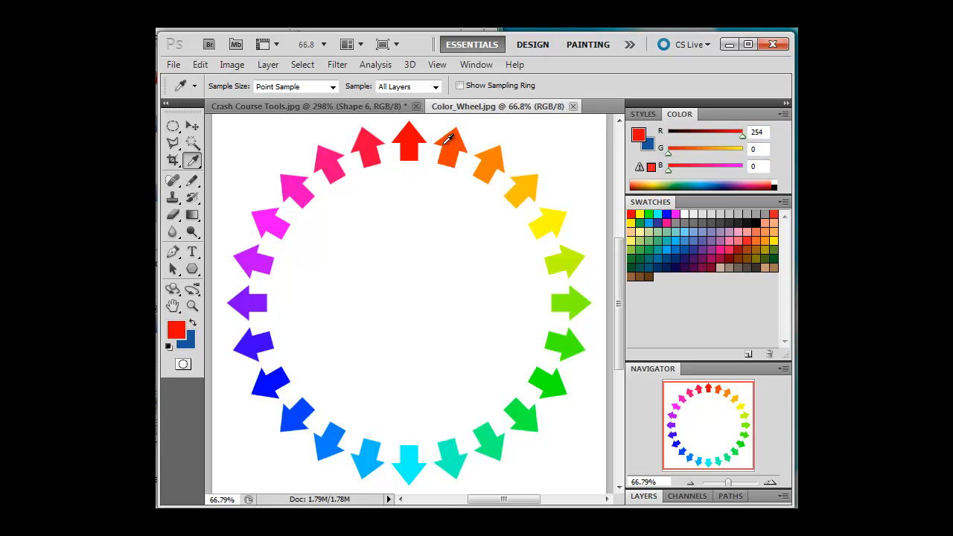
Sample the color wheel's arrows one by one clockwise from orange through yellow to the green with RGB 0, 253, 64.
click(452, 140)
click(490, 152)
click(527, 179)
click(555, 208)
click(561, 260)
click(575, 298)
click(575, 336)
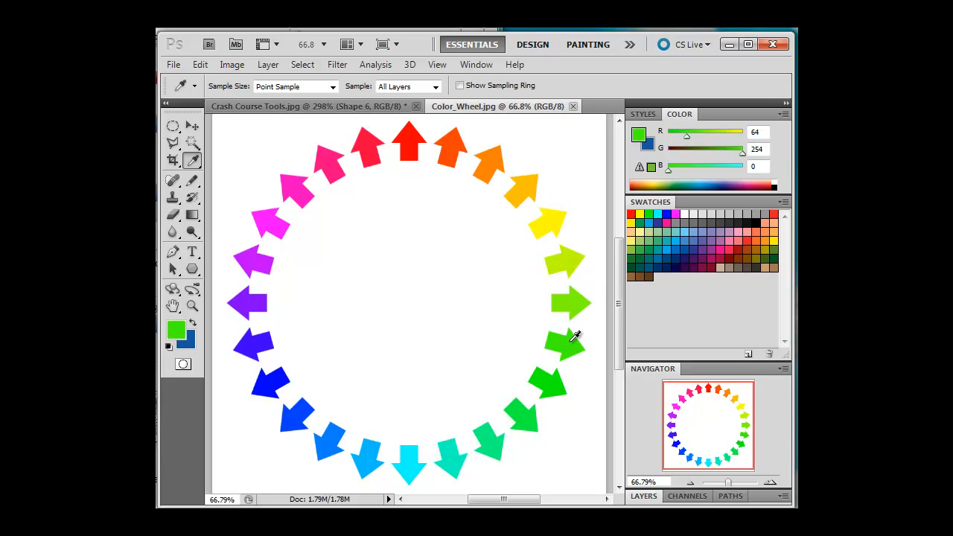
click(556, 380)
click(527, 412)
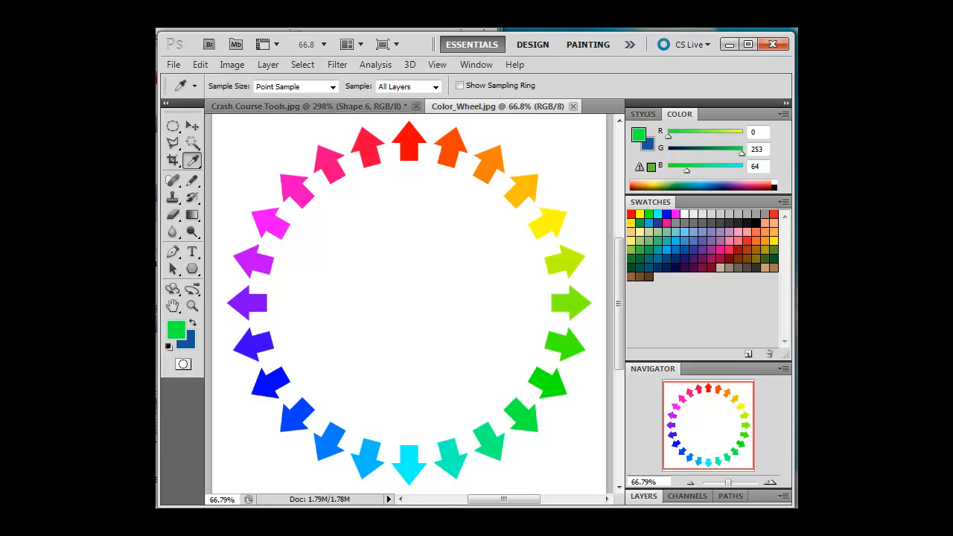
click(479, 69)
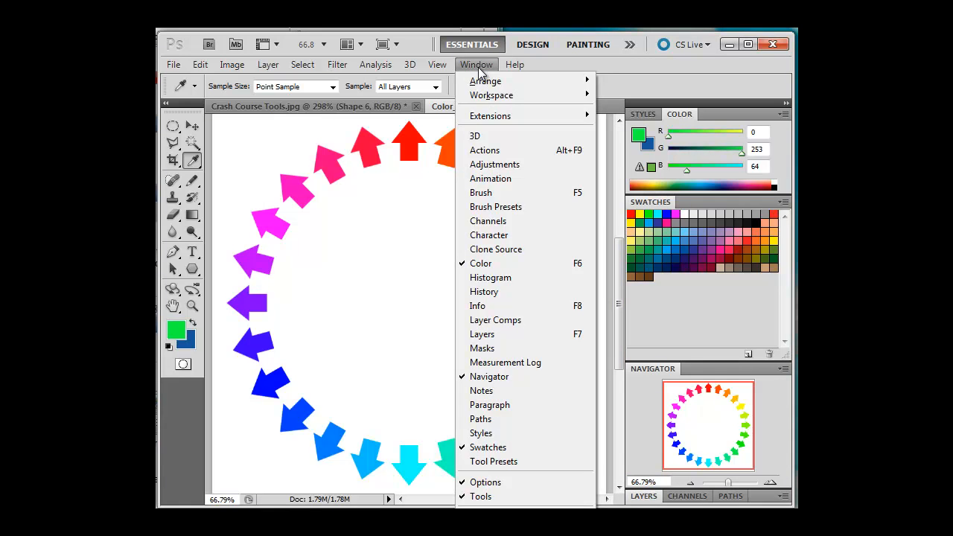
mouse_move(508, 70)
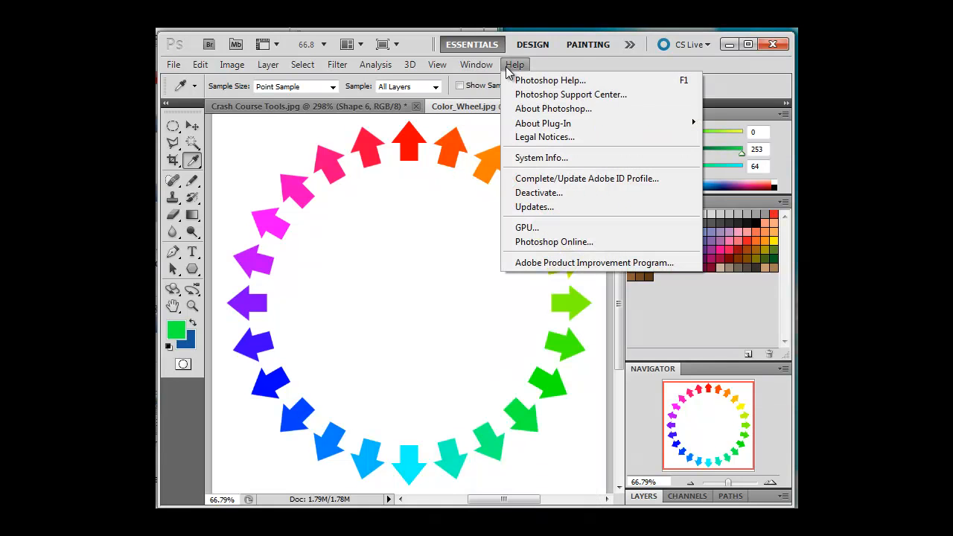
click(432, 50)
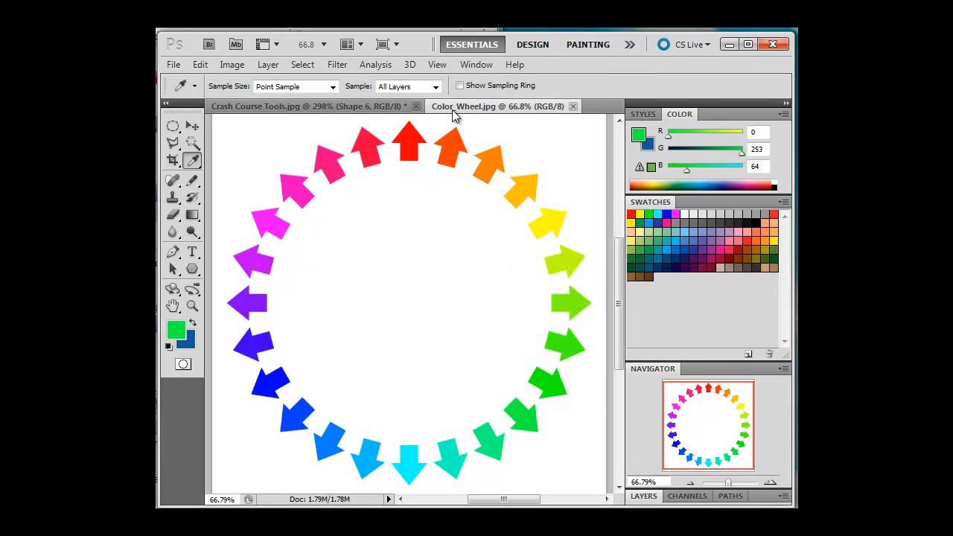
click(396, 44)
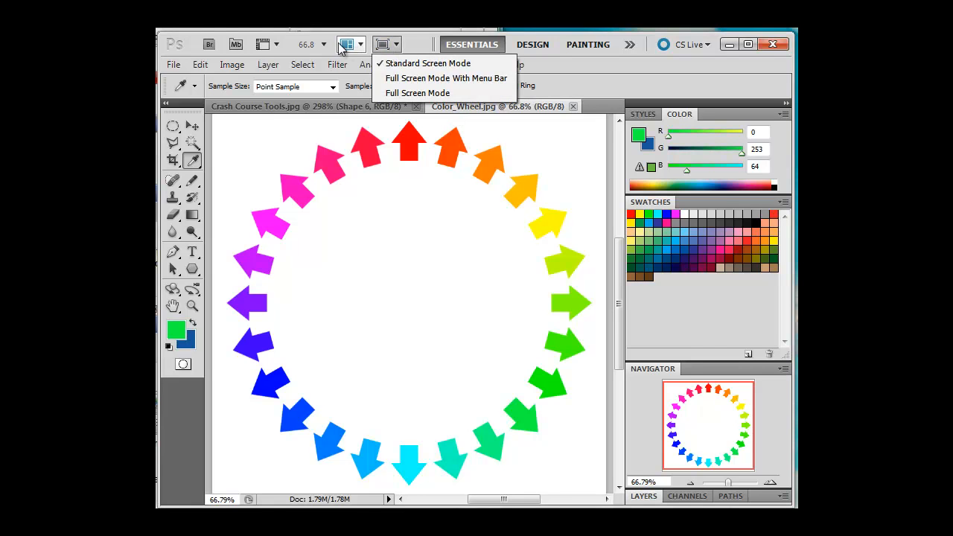
click(684, 523)
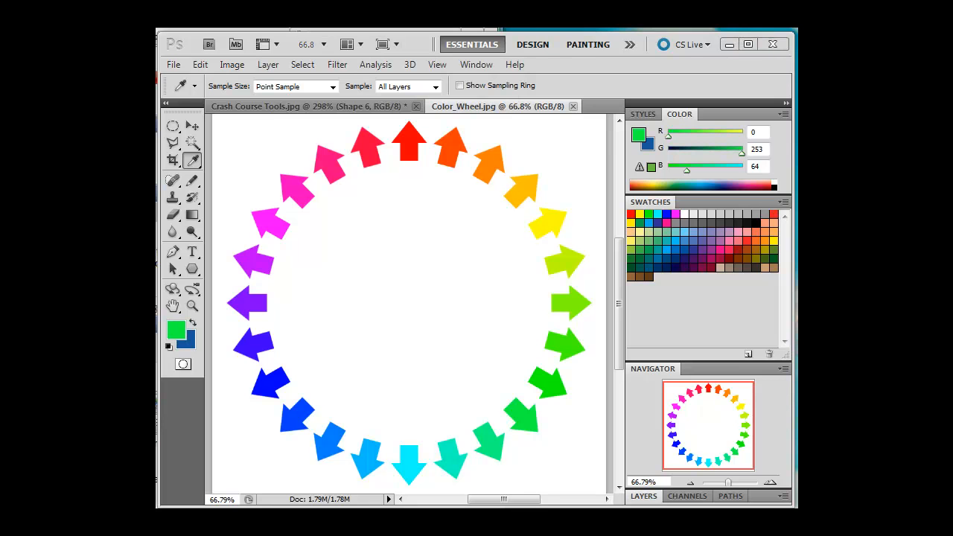
Set the color wheel's zoom level to 100%, reduce it to 50%, and return it to 100%.
click(324, 45)
click(322, 97)
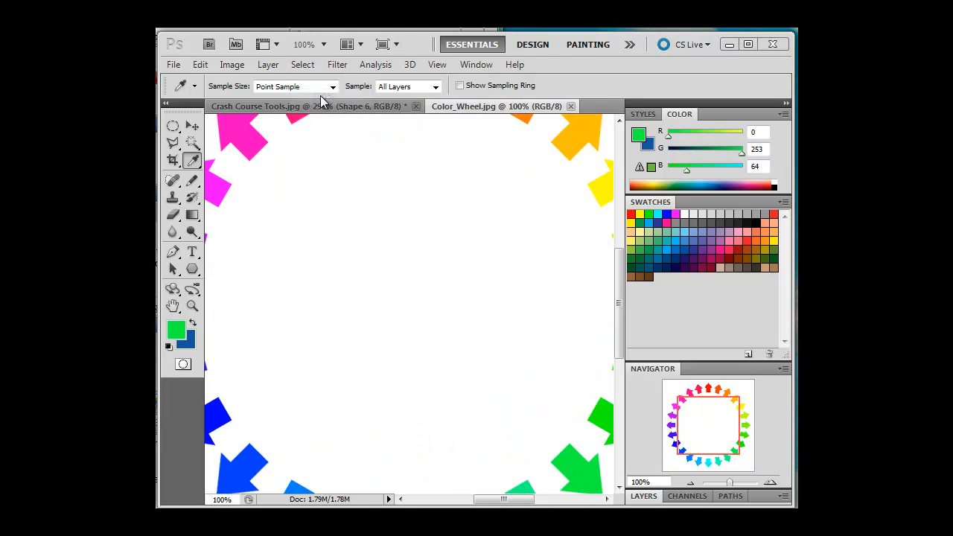
click(321, 46)
click(321, 80)
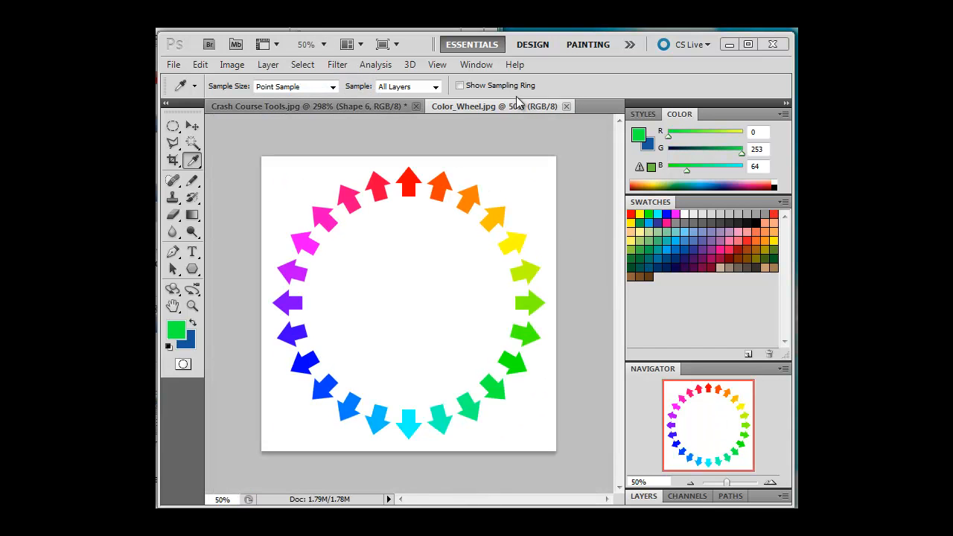
click(324, 45)
click(322, 95)
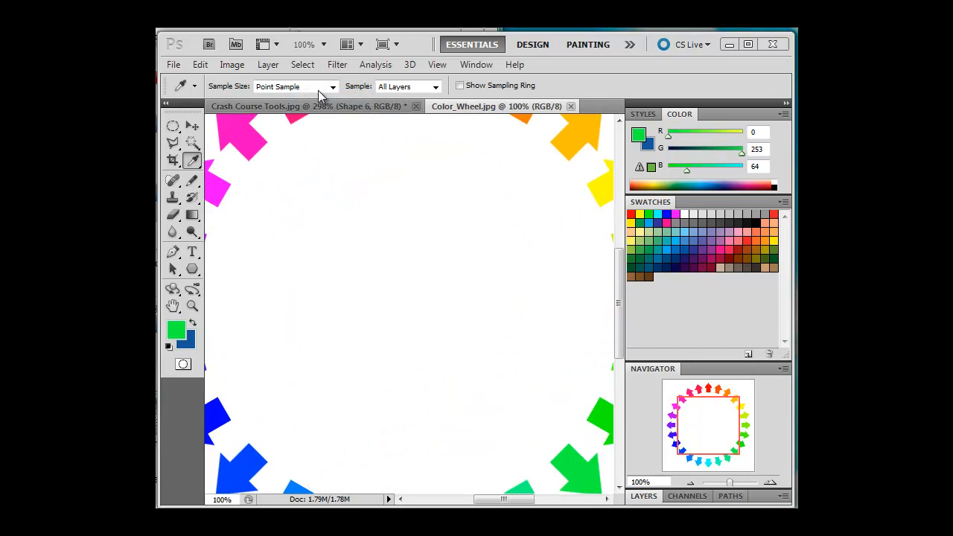